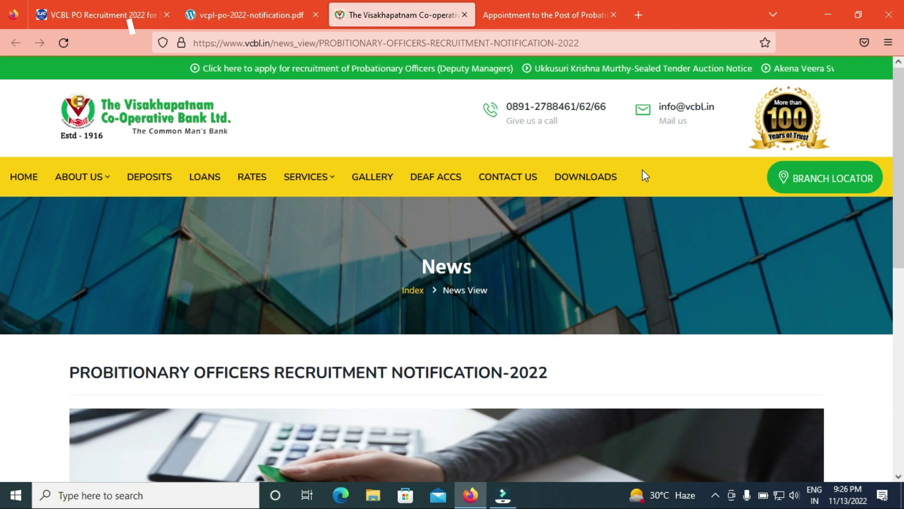
# Read the first page of the recruitment notification PDF for registration dates, vacancies, pay scale, and eligibility criteria.
pyautogui.click(236, 15)
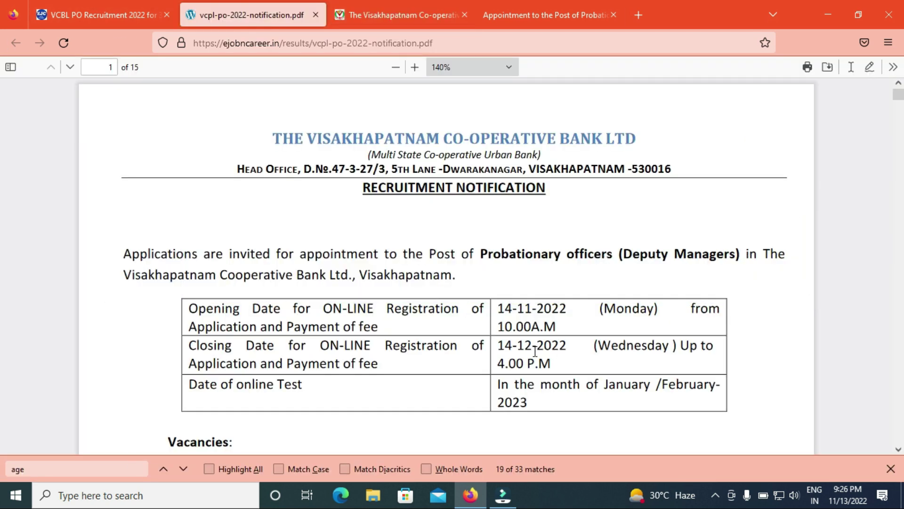
pyautogui.scroll(-3, 531, 287)
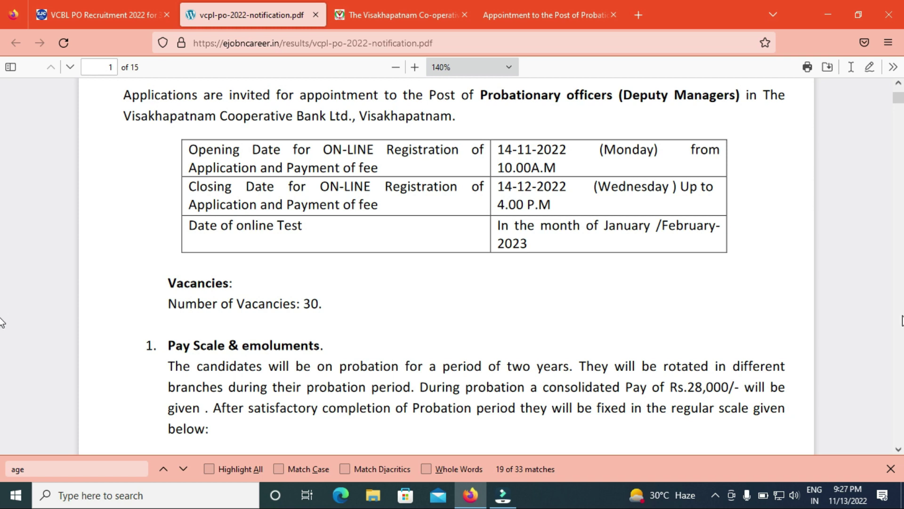
pyautogui.scroll(-2, 899, 449)
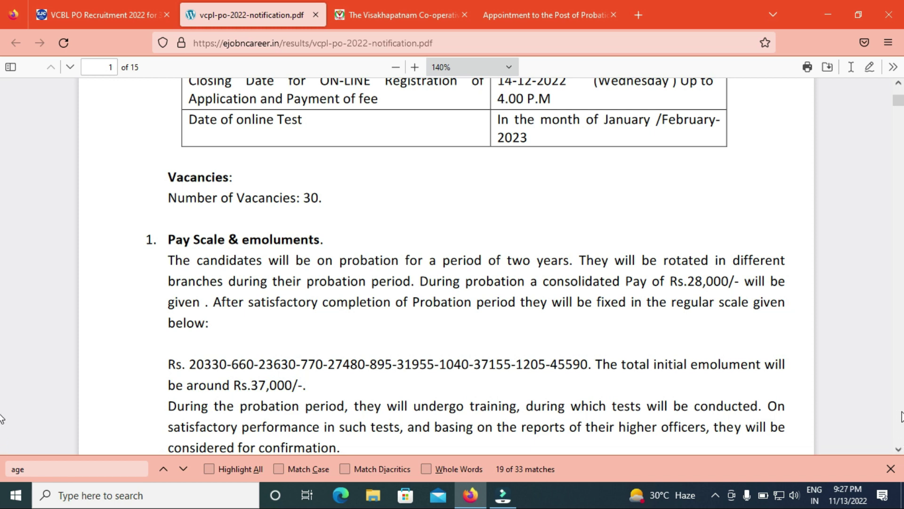
pyautogui.scroll(-7, 901, 417)
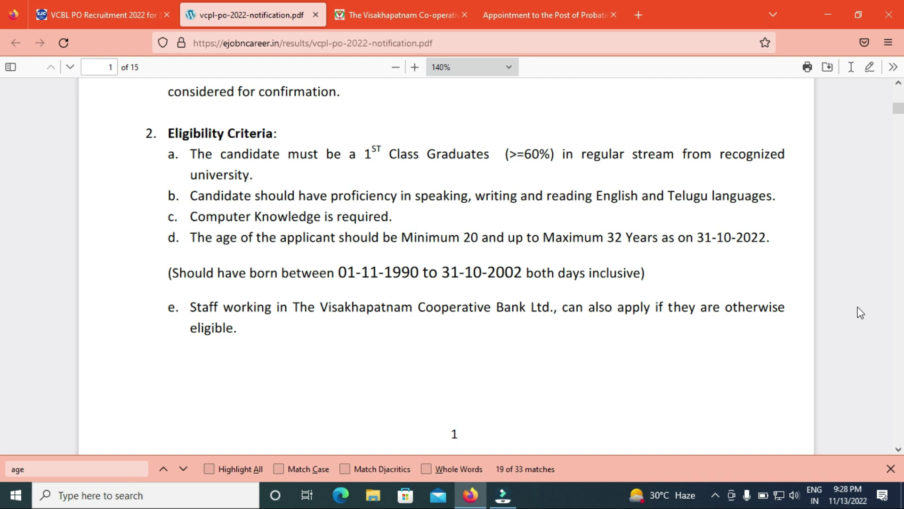
pyautogui.scroll(-5, 2, 429)
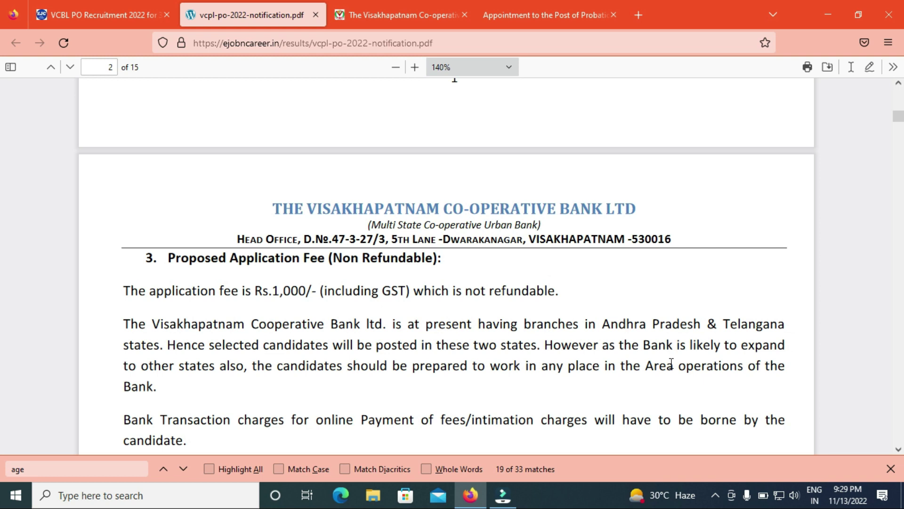
# Review the application fee, selection procedure, and preliminary examination sections in the notification PDF.
pyautogui.click(899, 450)
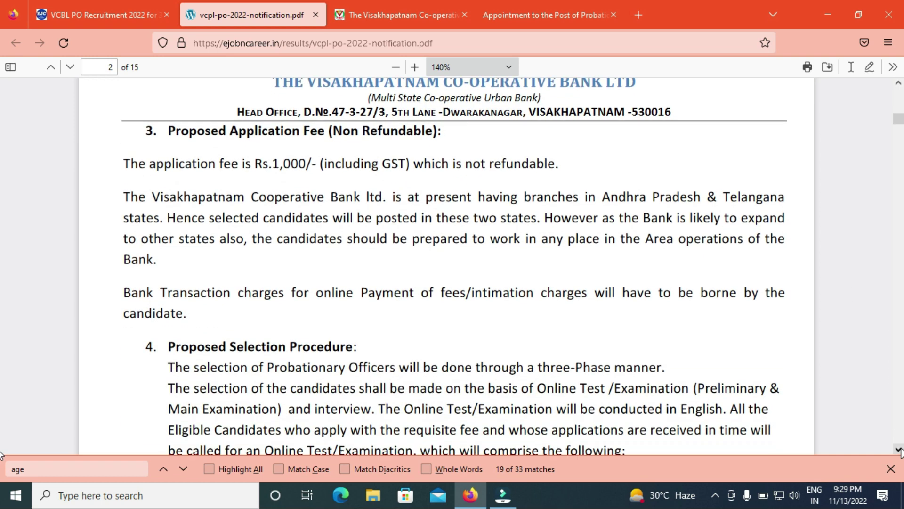
pyautogui.moveTo(899, 450); pyautogui.dragTo(898, 450)
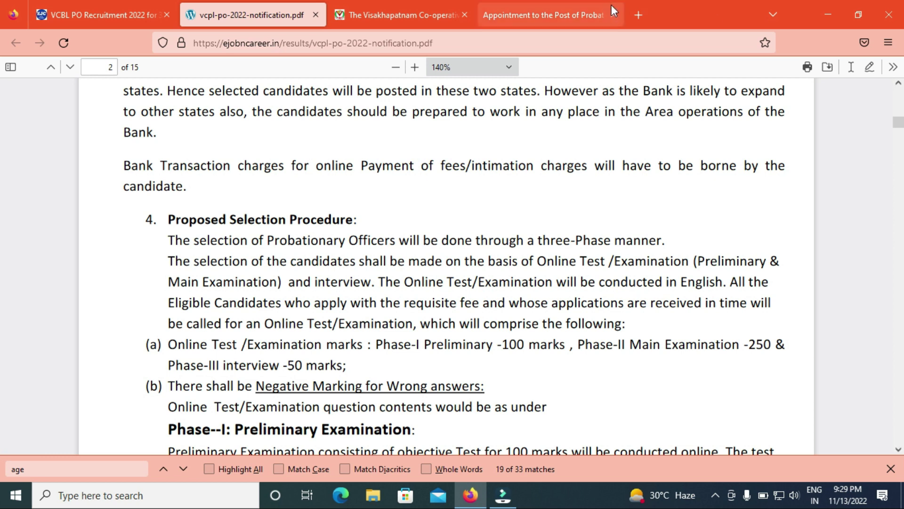
pyautogui.click(553, 6)
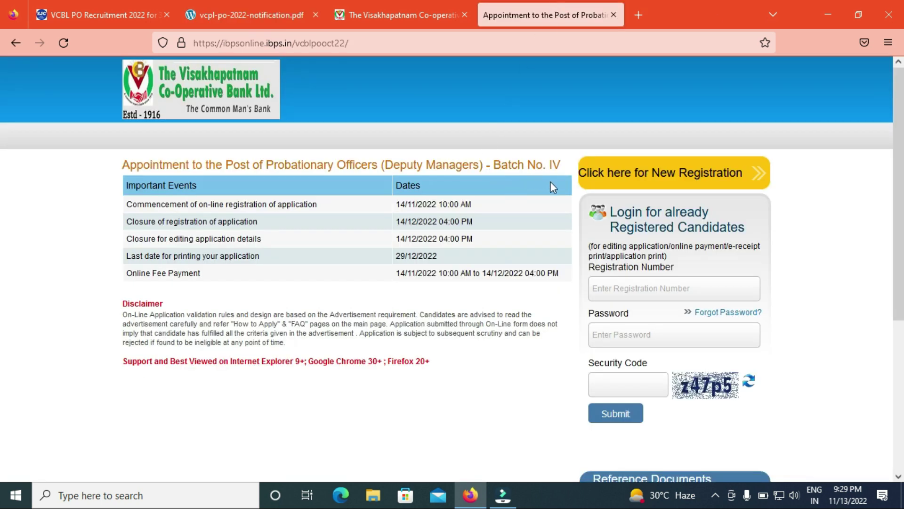
pyautogui.click(251, 8)
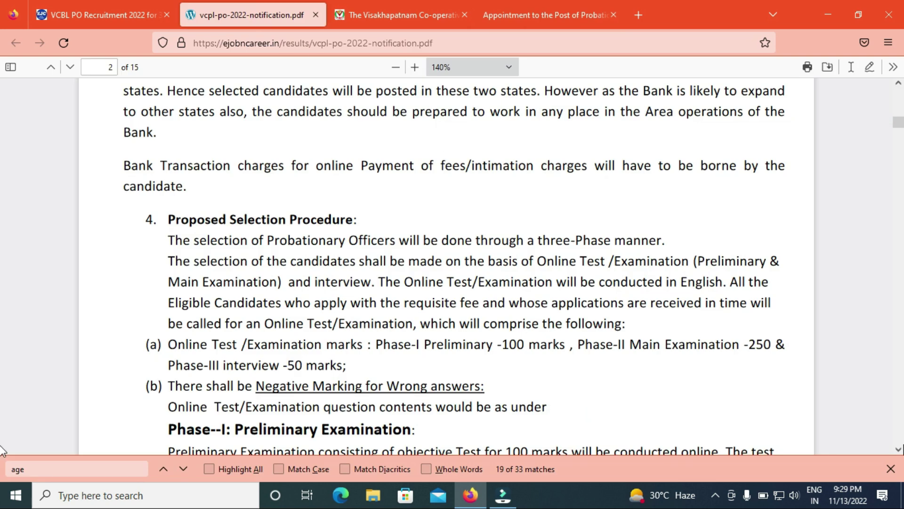
pyautogui.scroll(-2, 898, 450)
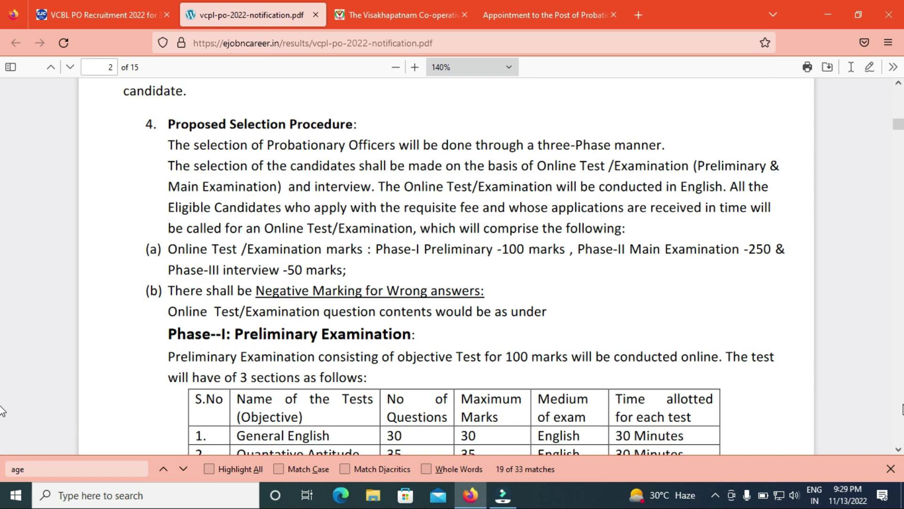
pyautogui.click(899, 409)
pyautogui.click(899, 412)
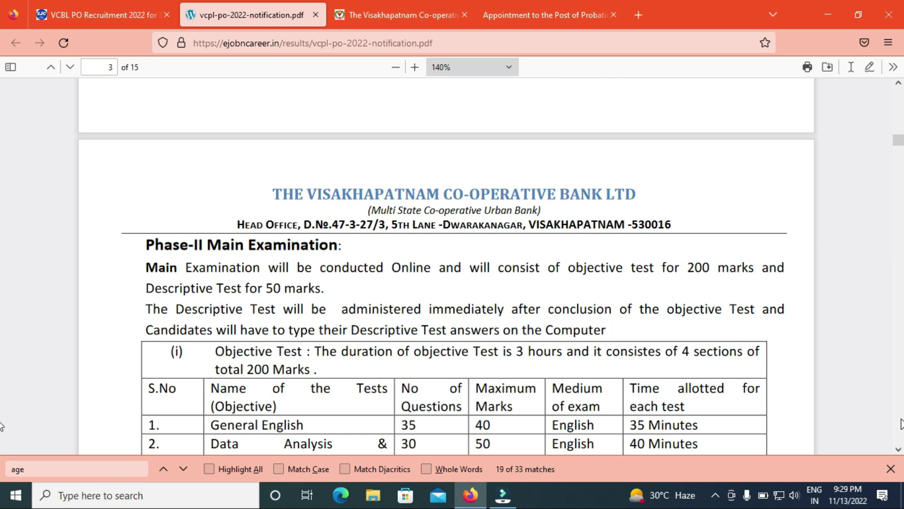
# Examine the main examination pattern, wrong-answer penalty, scoring process, and tentative test centres in the notification.
pyautogui.click(901, 424)
pyautogui.click(902, 377)
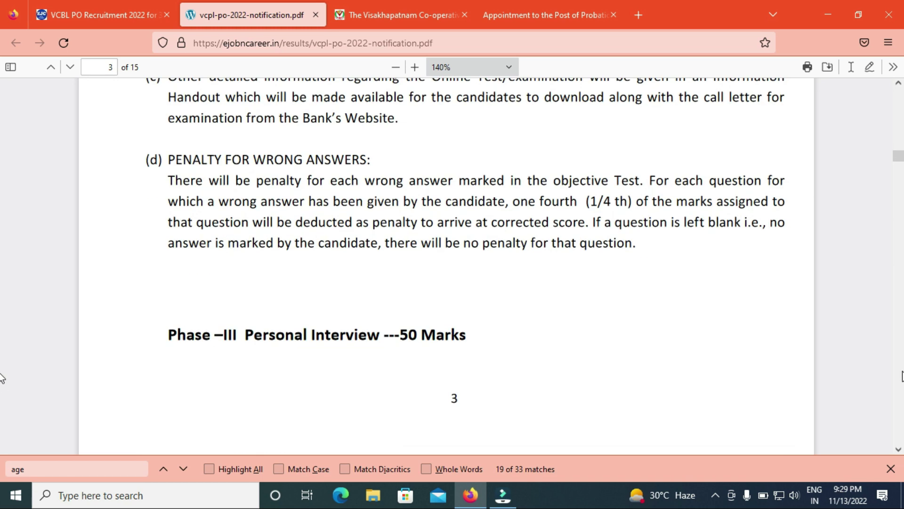
pyautogui.click(901, 377)
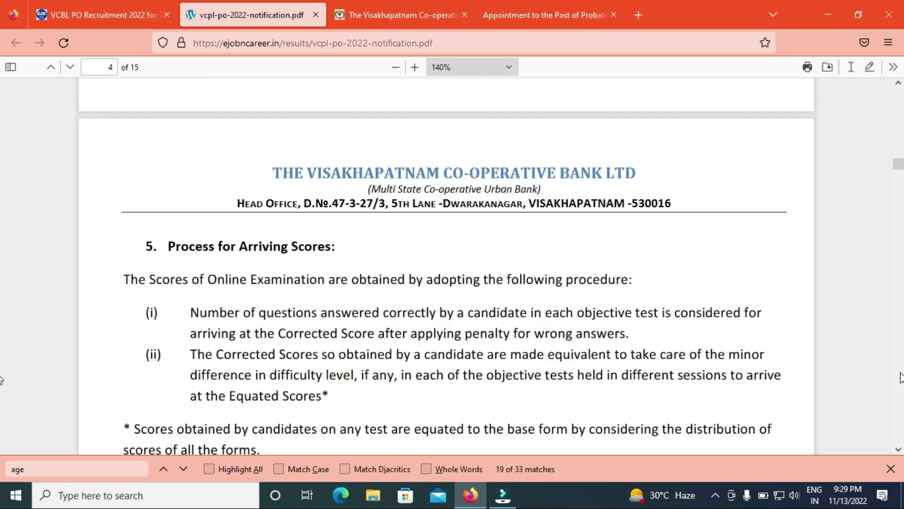
pyautogui.click(901, 377)
pyautogui.click(901, 377)
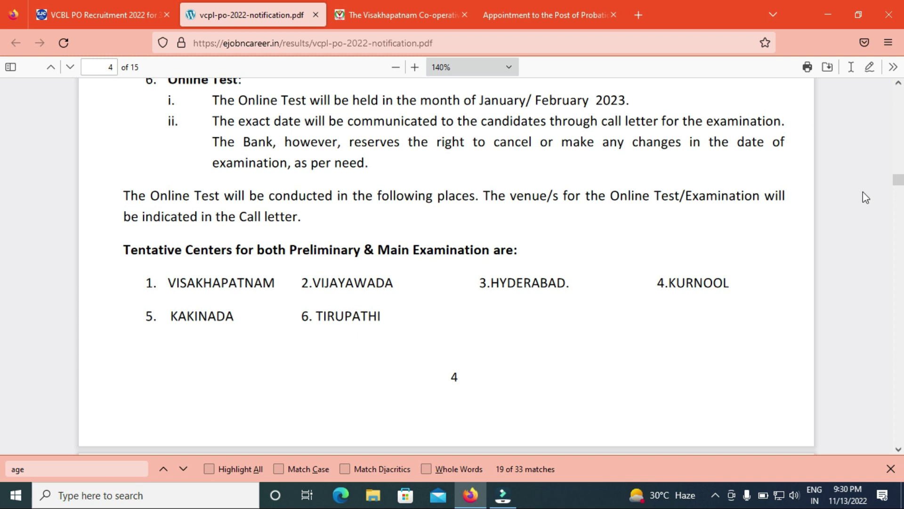
# Look through the VCBL PO Recruitment 2022 article for the exam details, notification and application links, and online application requirements.
pyautogui.moveTo(898, 182); pyautogui.dragTo(716, 4)
pyautogui.click(101, 13)
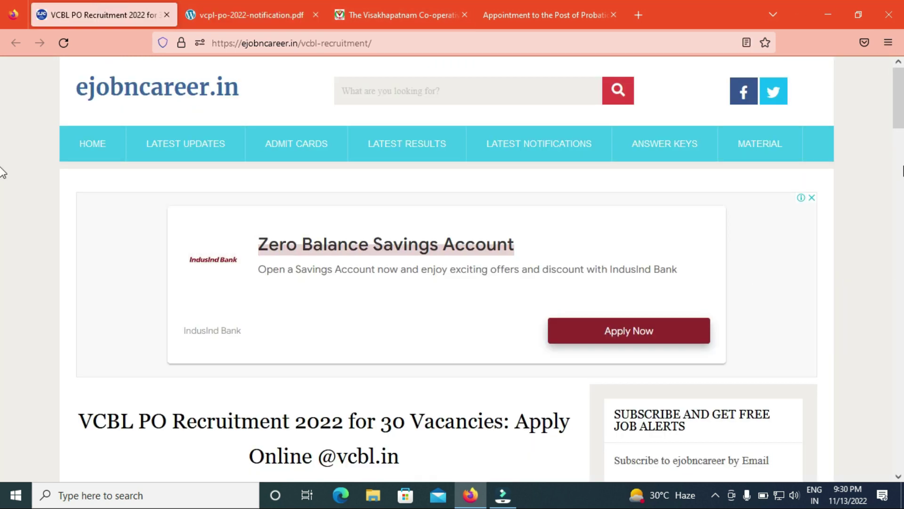
pyautogui.scroll(-5, 1, 118)
pyautogui.scroll(-6, 2, 150)
pyautogui.scroll(-12, 2, 206)
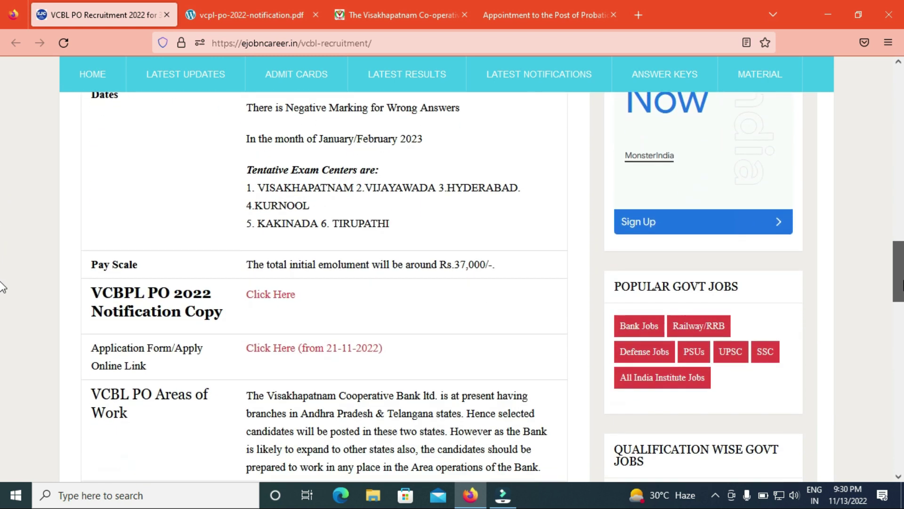
pyautogui.scroll(-10, 2, 285)
pyautogui.scroll(-3, 2, 358)
pyautogui.scroll(-2, 2, 377)
pyautogui.scroll(20, 2, 390)
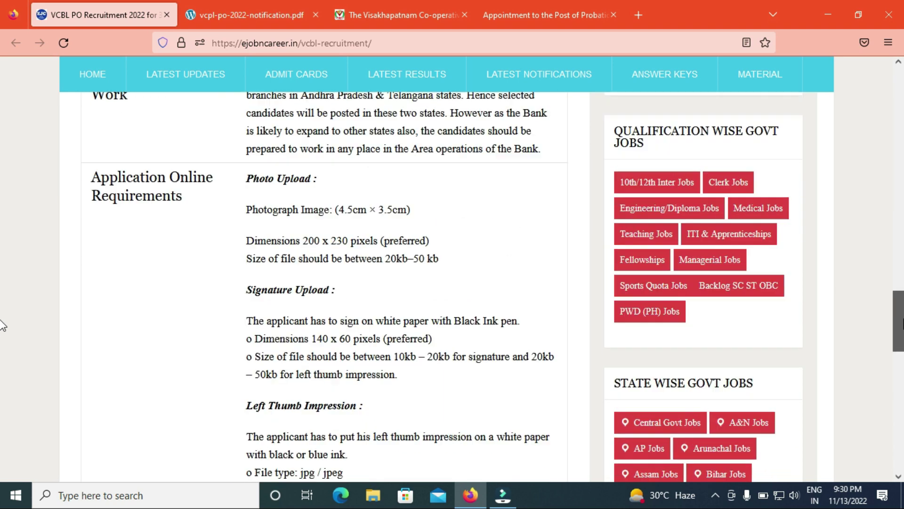
pyautogui.scroll(10, 1, 191)
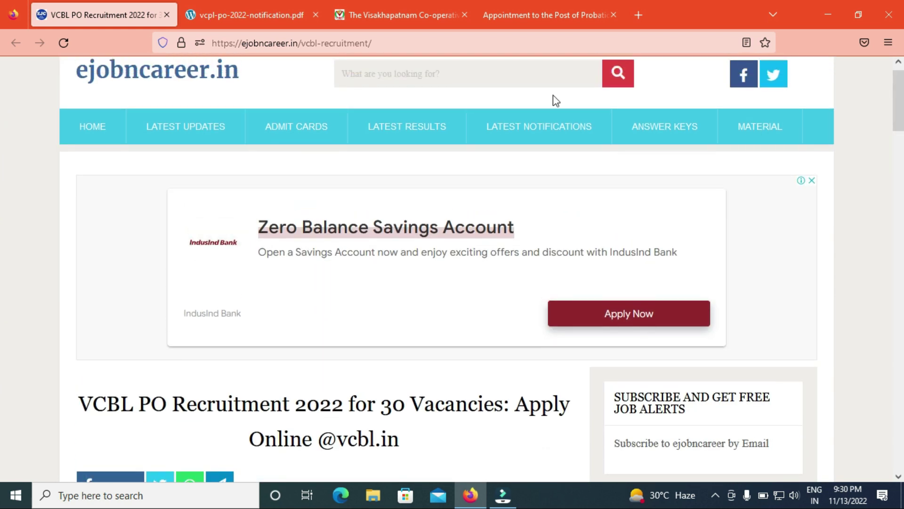
# Start a new registration on the Probationary Officers application portal and go through the Basic Info fields.
pyautogui.click(523, 14)
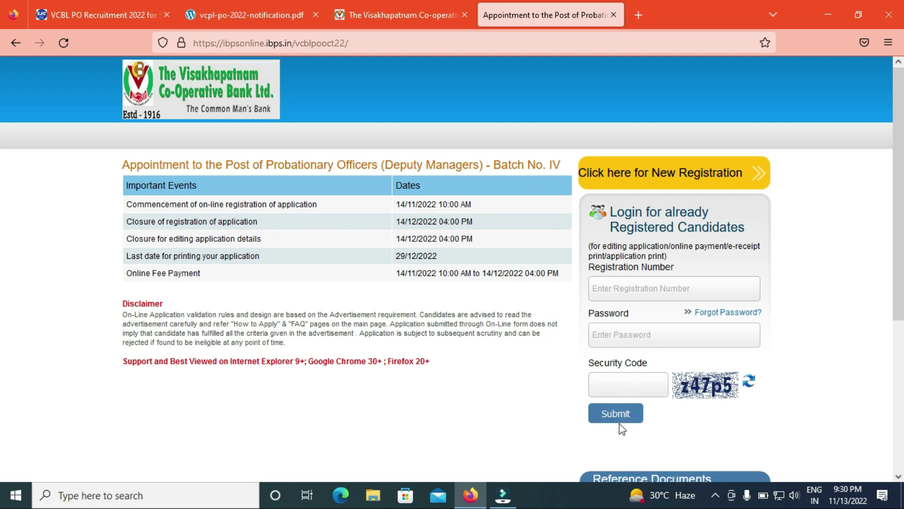
pyautogui.click(637, 178)
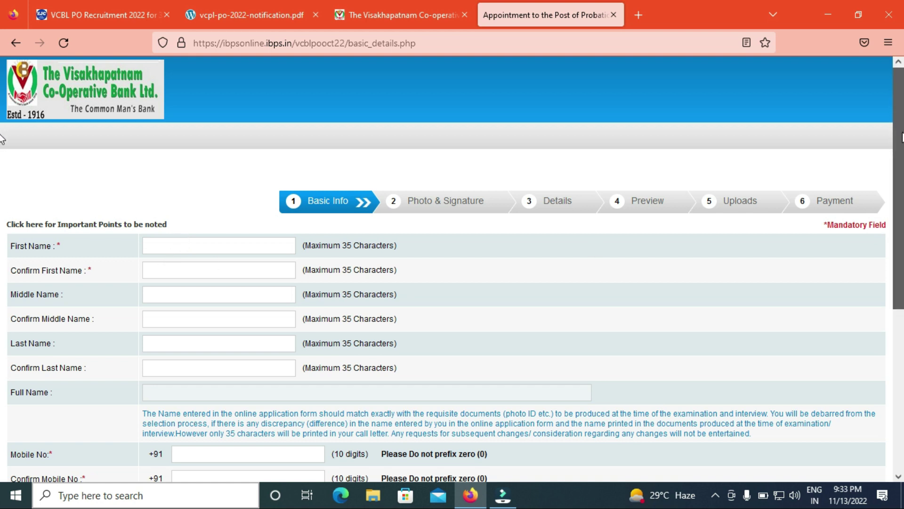
pyautogui.scroll(-1, 100, 310)
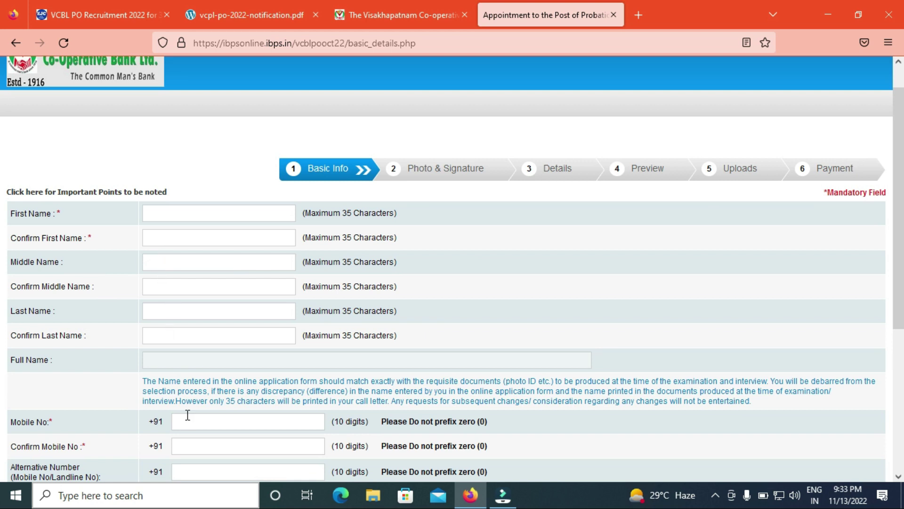
pyautogui.scroll(-3, 4, 330)
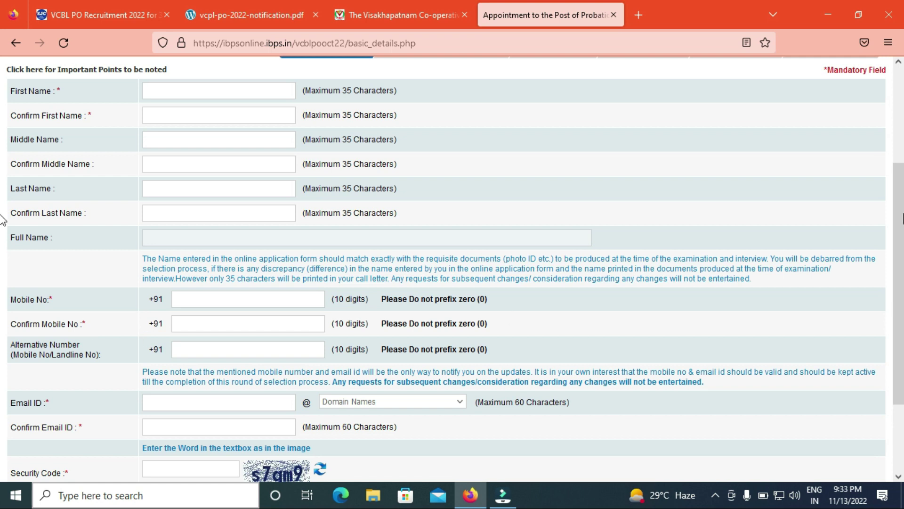
pyautogui.scroll(-2, 3, 301)
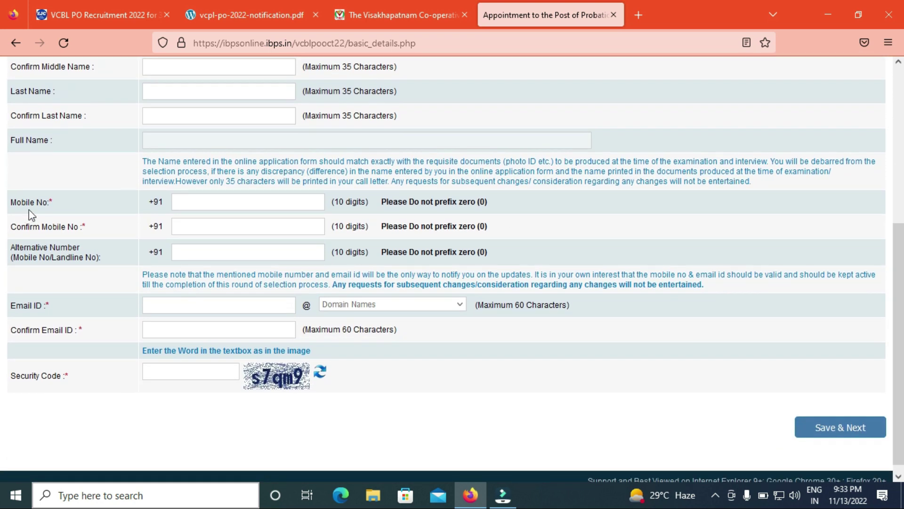
# Choose the email domain on the Basic Info form and save it to continue to the Photo & Signature stage.
pyautogui.click(384, 306)
pyautogui.click(345, 352)
pyautogui.click(858, 436)
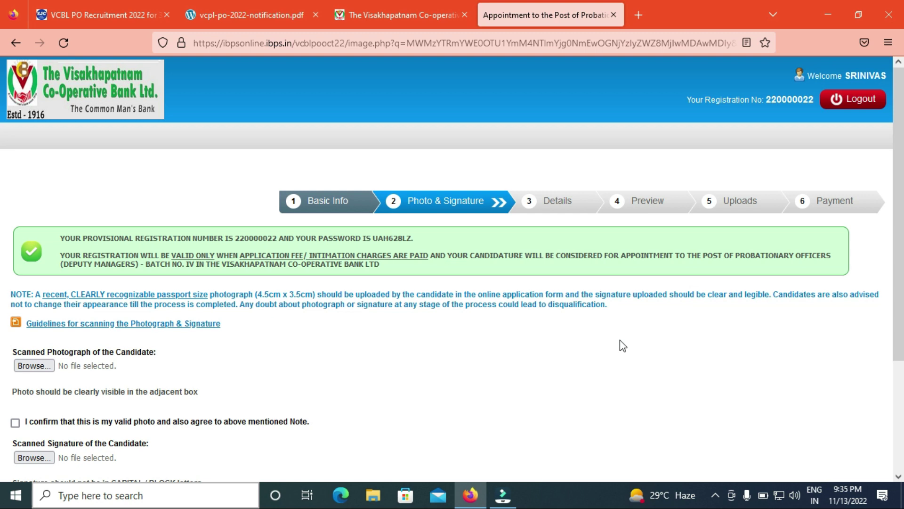
# Check the photo and signature upload fields against the size and dimension requirements in the VCBL PO Recruitment article.
pyautogui.moveTo(901, 302); pyautogui.dragTo(899, 340)
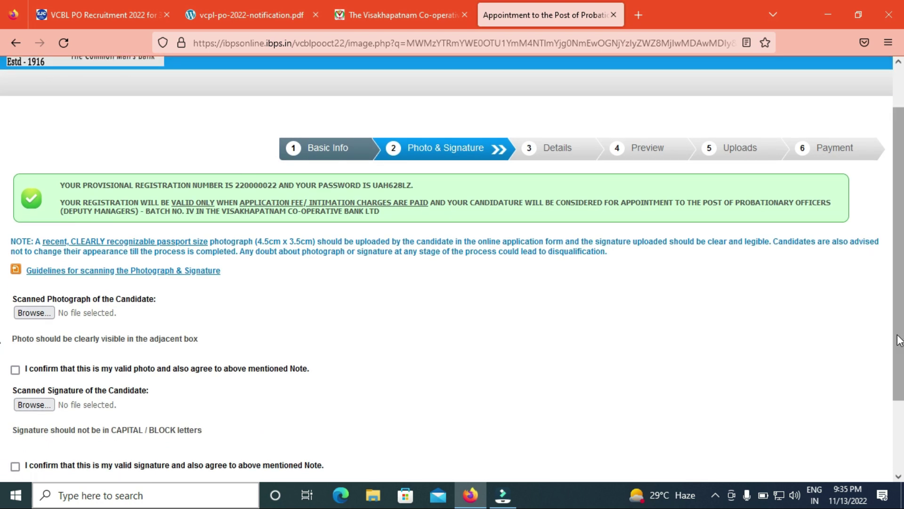
pyautogui.moveTo(898, 335); pyautogui.dragTo(896, 334)
pyautogui.scroll(-2, 899, 339)
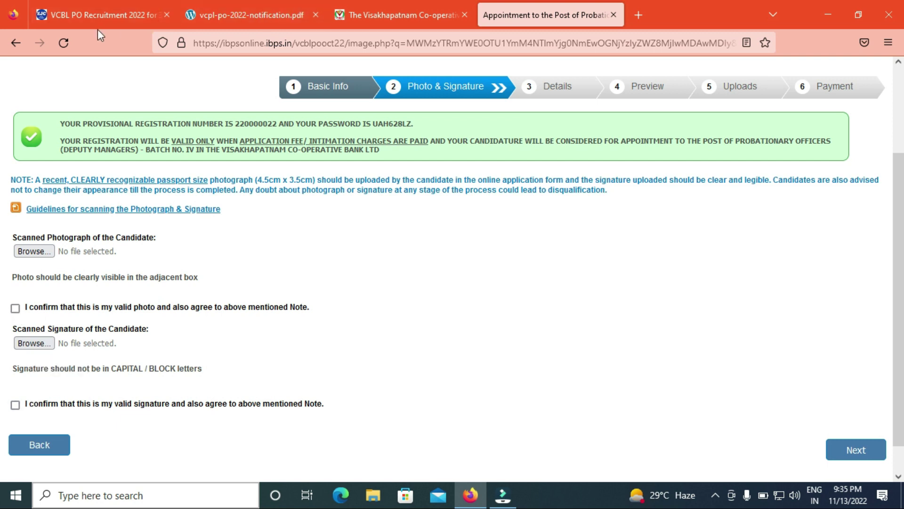
pyautogui.click(108, 15)
pyautogui.click(247, 7)
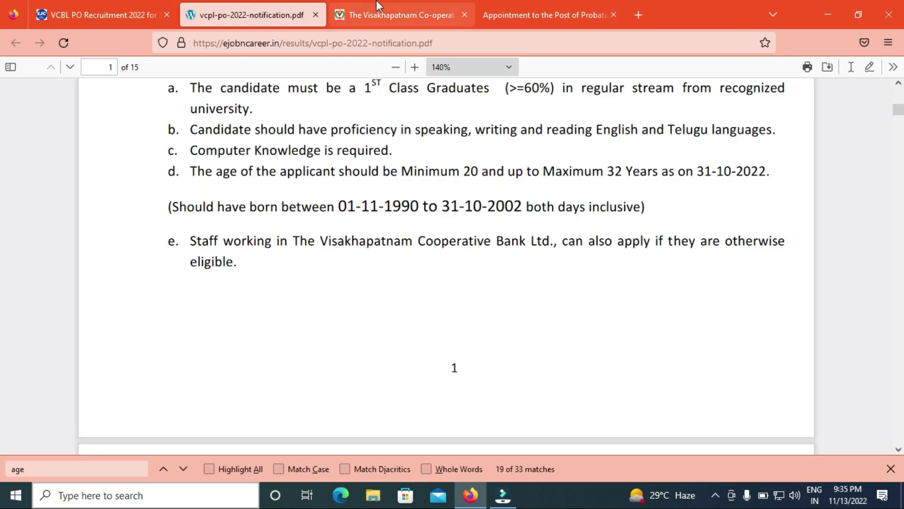
pyautogui.click(390, 9)
pyautogui.hotkey('ctrl', '1')
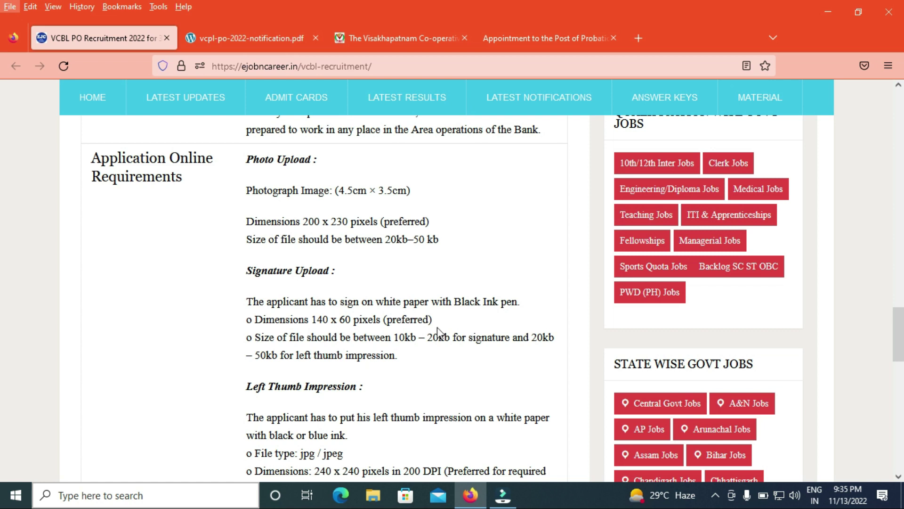
# Proceed from the Photo & Signature stage to Details, then set the category to GENERAL and benchmark disability to No.
pyautogui.click(564, 37)
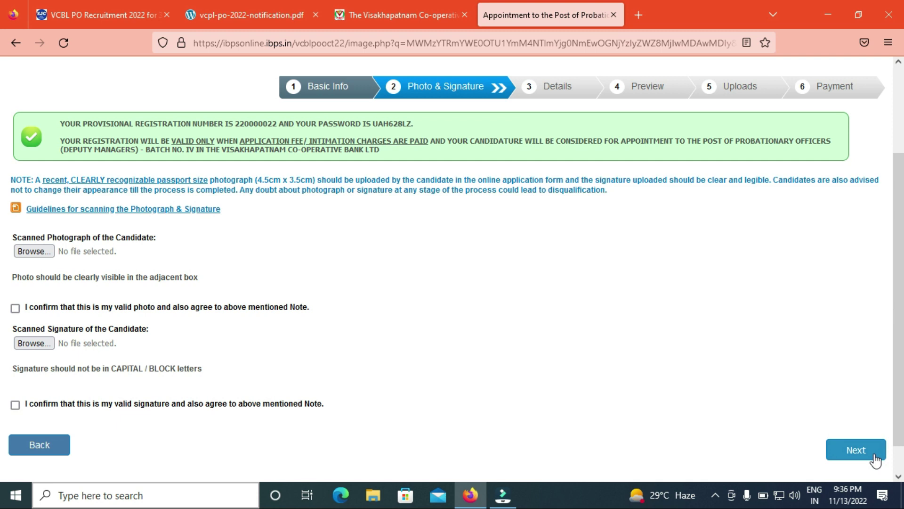
pyautogui.click(855, 450)
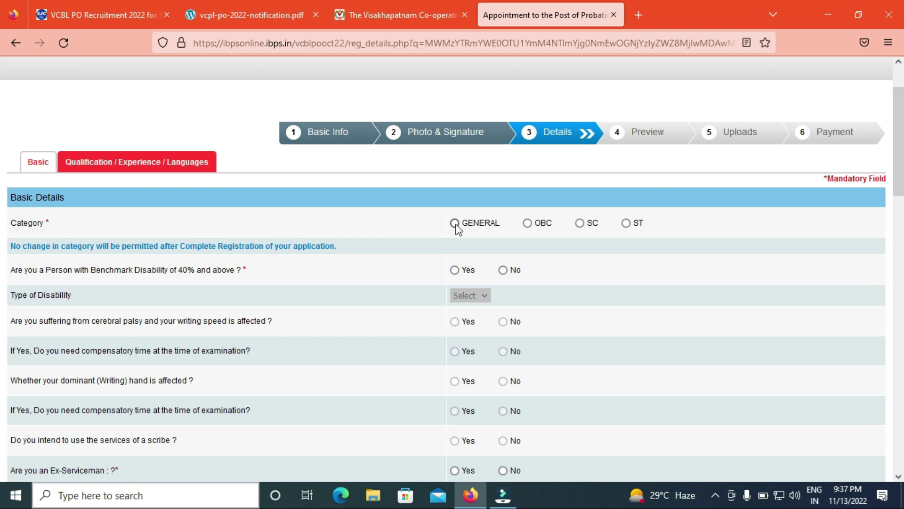
pyautogui.click(455, 223)
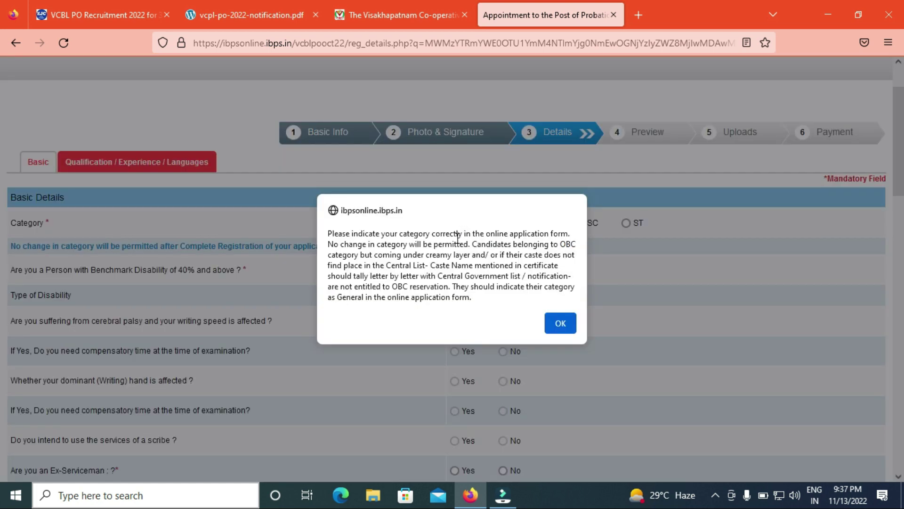
pyautogui.click(559, 322)
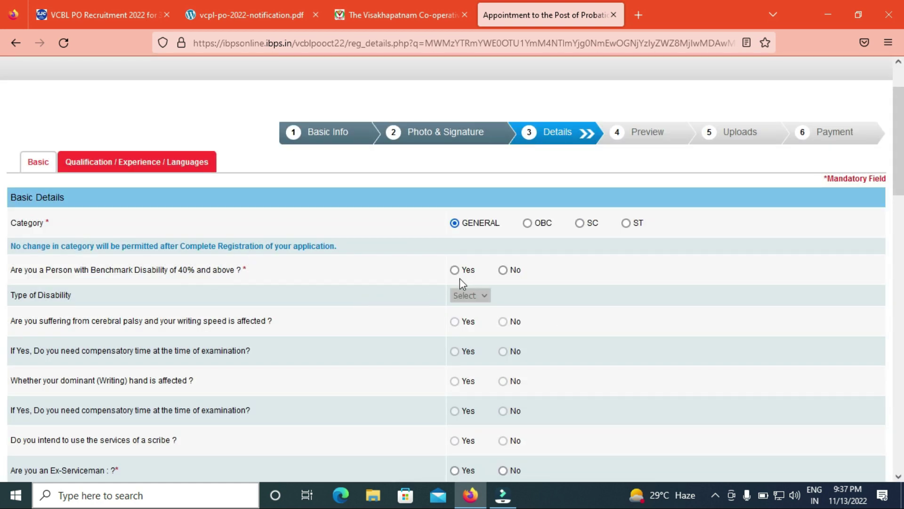
pyautogui.click(503, 270)
# Answer No for ex-serviceman, existing bank employee, and religious minority community, and set the religion to Hindu.
pyautogui.scroll(-3, 3, 188)
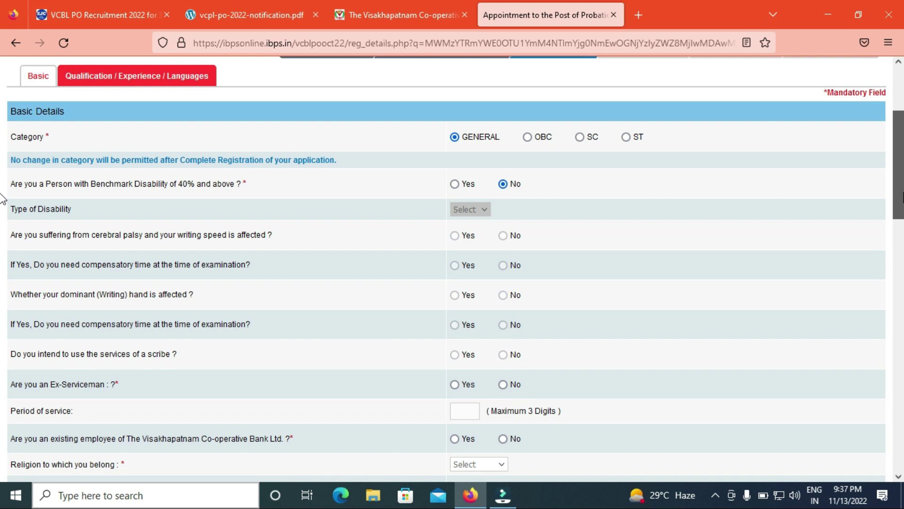
pyautogui.scroll(-3, 2, 205)
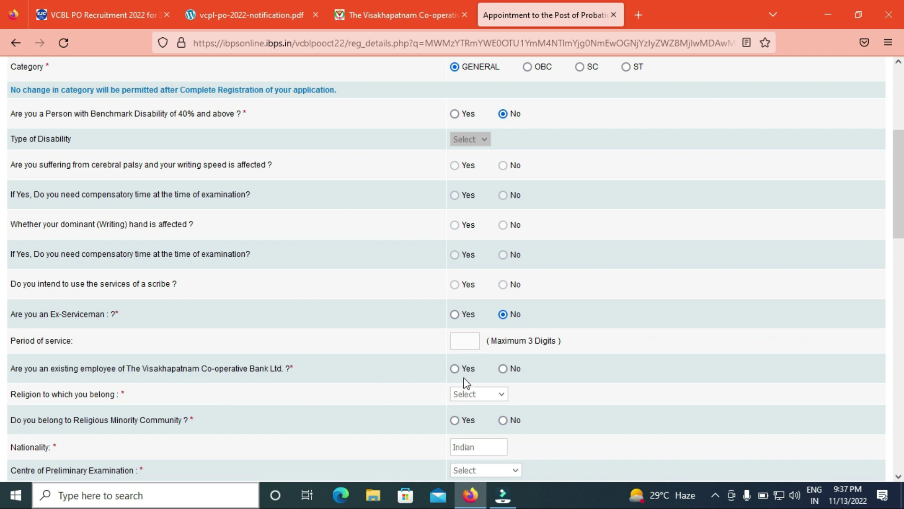
pyautogui.click(502, 369)
pyautogui.click(489, 395)
pyautogui.click(472, 305)
pyautogui.click(505, 420)
pyautogui.scroll(-5, 896, 261)
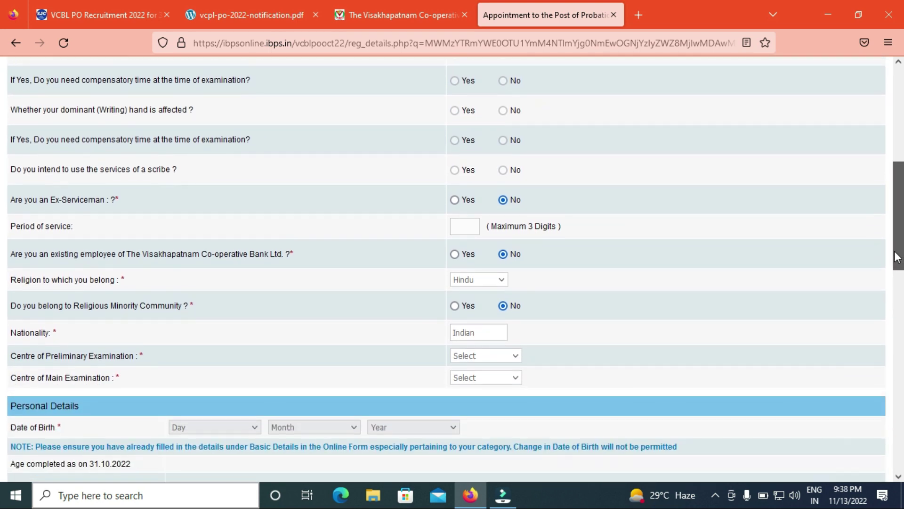
# Set both the Centre of Preliminary Examination and the Centre of Main Examination to Vijayawada.
pyautogui.scroll(-3, 896, 262)
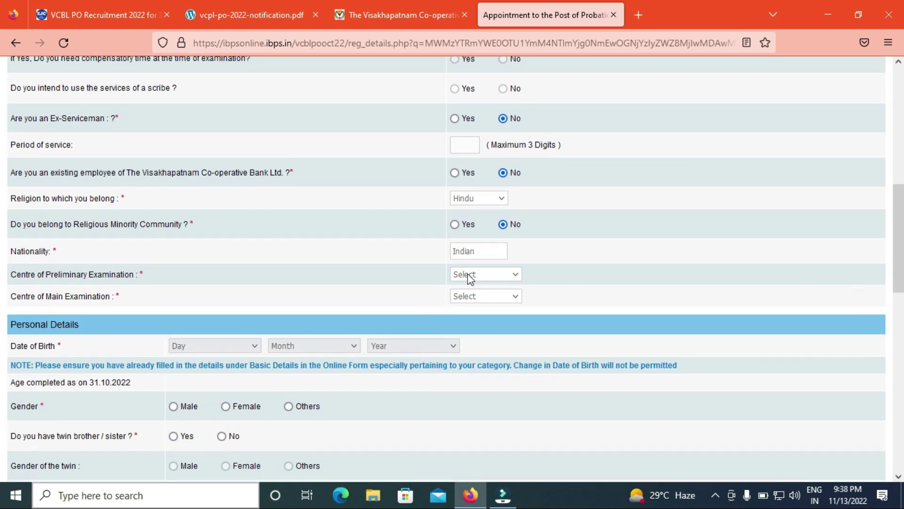
pyautogui.click(473, 274)
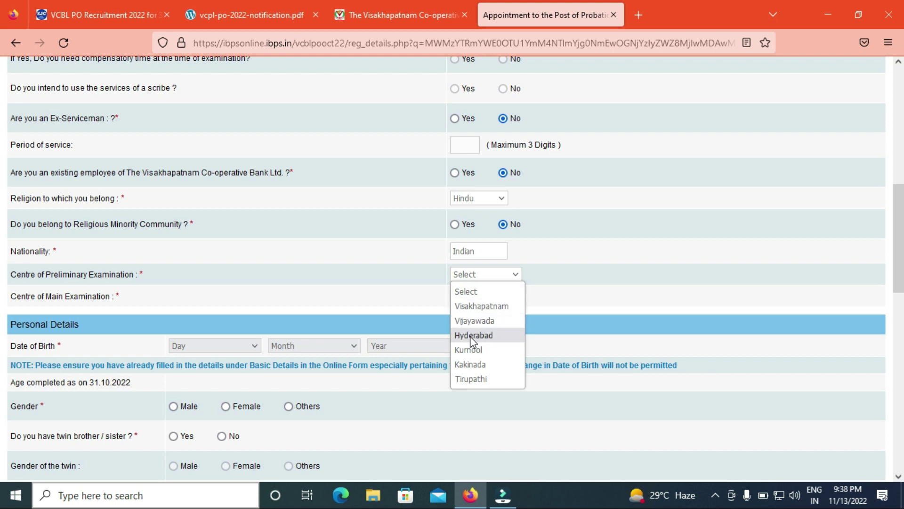
pyautogui.click(476, 321)
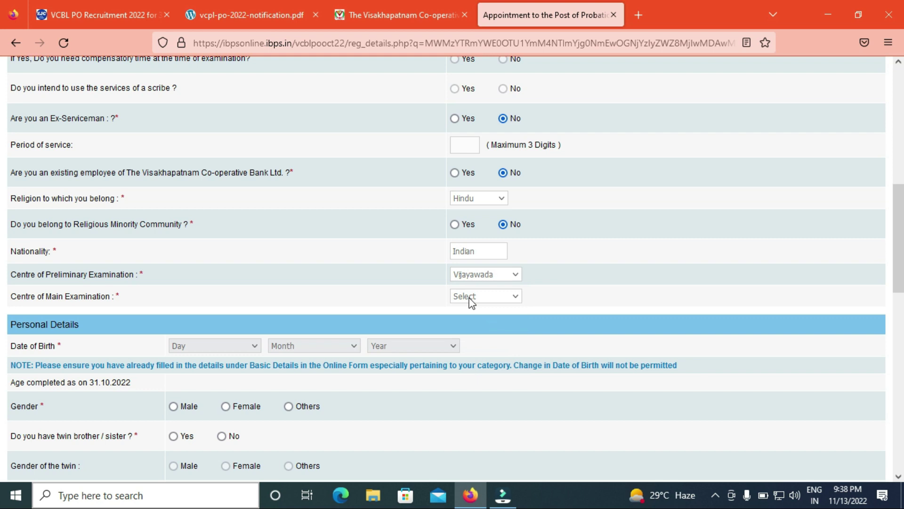
pyautogui.click(470, 298)
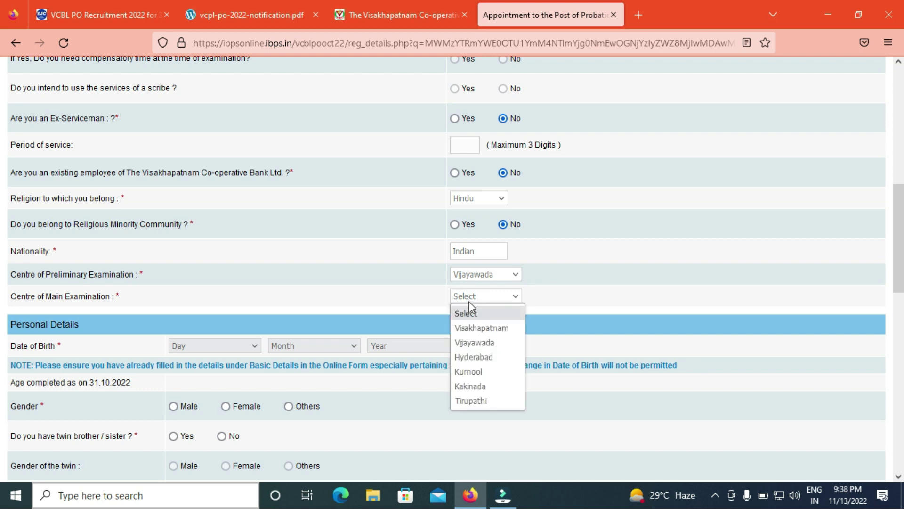
pyautogui.click(475, 343)
# In Personal Details, set the gender to Male, the twin brother/sister question to No, and the marital status to Unmarried.
pyautogui.moveTo(900, 225); pyautogui.dragTo(899, 288)
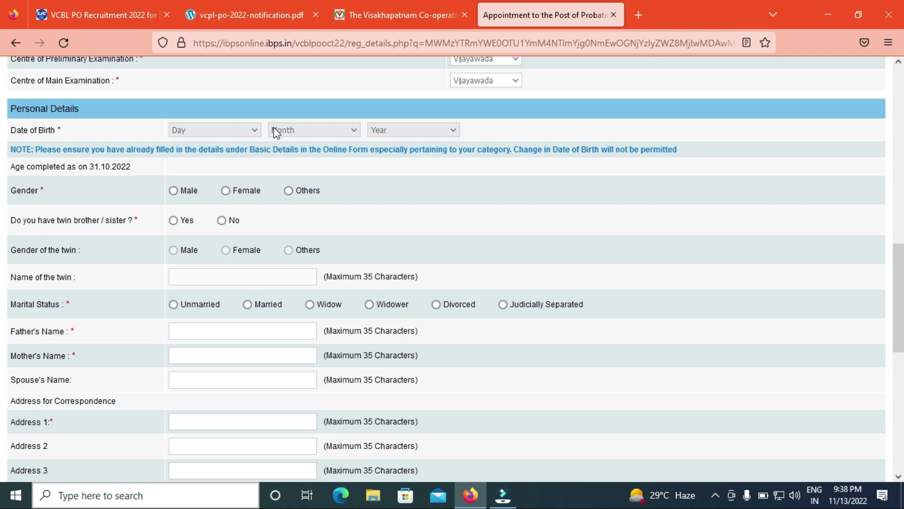
pyautogui.click(174, 190)
pyautogui.click(221, 219)
pyautogui.click(173, 304)
pyautogui.click(189, 332)
pyautogui.press('Tab')
# Choose Correspondence Address for GST invoicing, then save the basic details to continue to the qualification section.
pyautogui.scroll(-3, 4, 313)
pyautogui.scroll(-2, 2, 323)
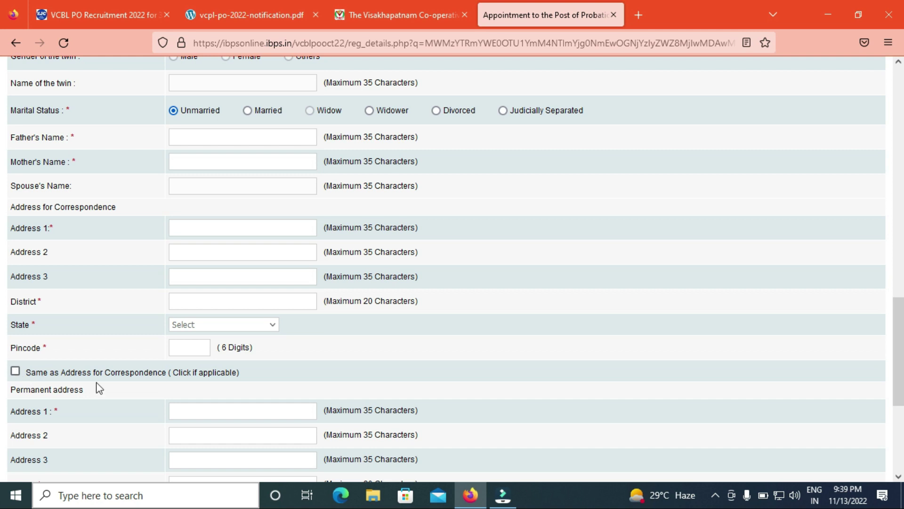
pyautogui.moveTo(901, 370); pyautogui.dragTo(901, 430)
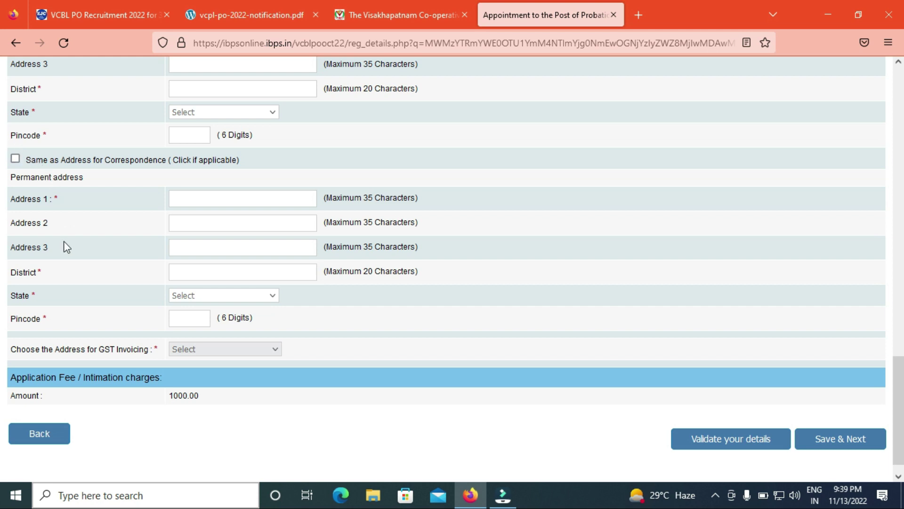
pyautogui.click(202, 350)
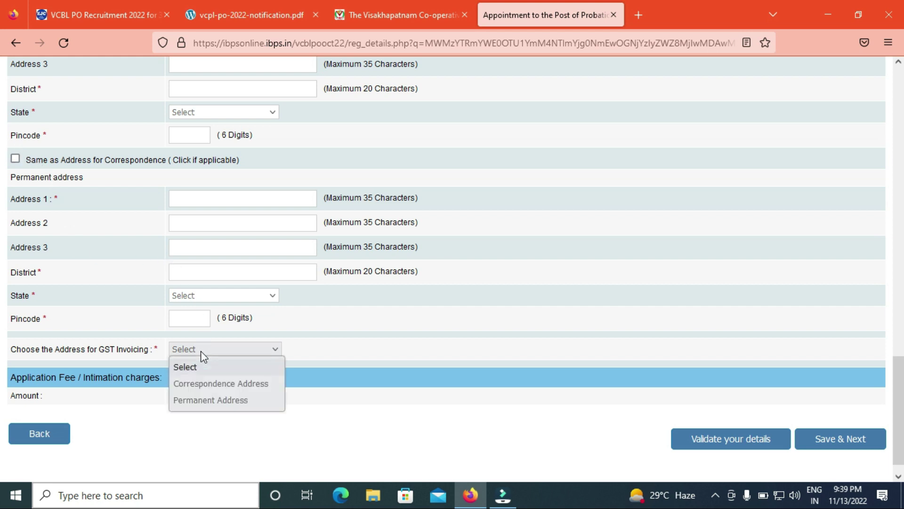
pyautogui.click(200, 384)
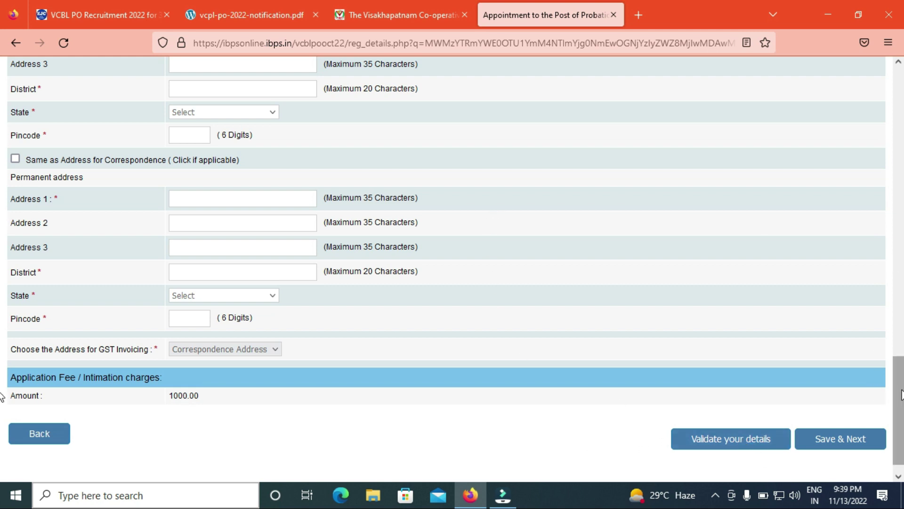
pyautogui.moveTo(900, 394)
pyautogui.mouseDown()
pyautogui.moveTo(902, 375)
pyautogui.moveTo(902, 400)
pyautogui.mouseUp()
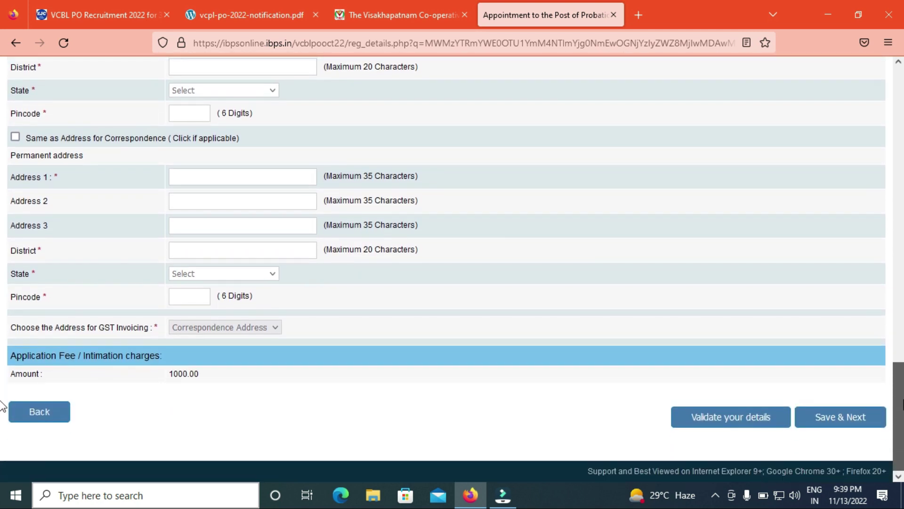
pyautogui.click(863, 417)
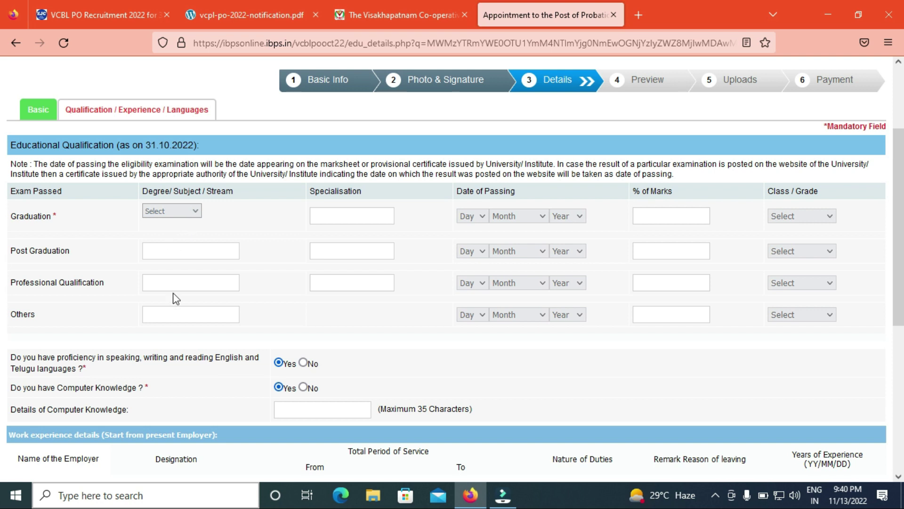
# Set the graduation degree stream to Commerce and check the class options offered for graduation.
pyautogui.click(192, 213)
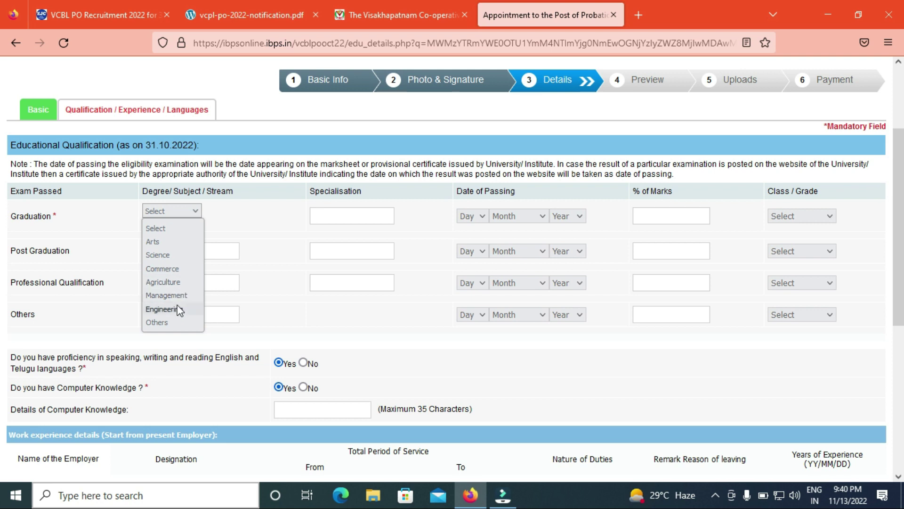
pyautogui.click(156, 322)
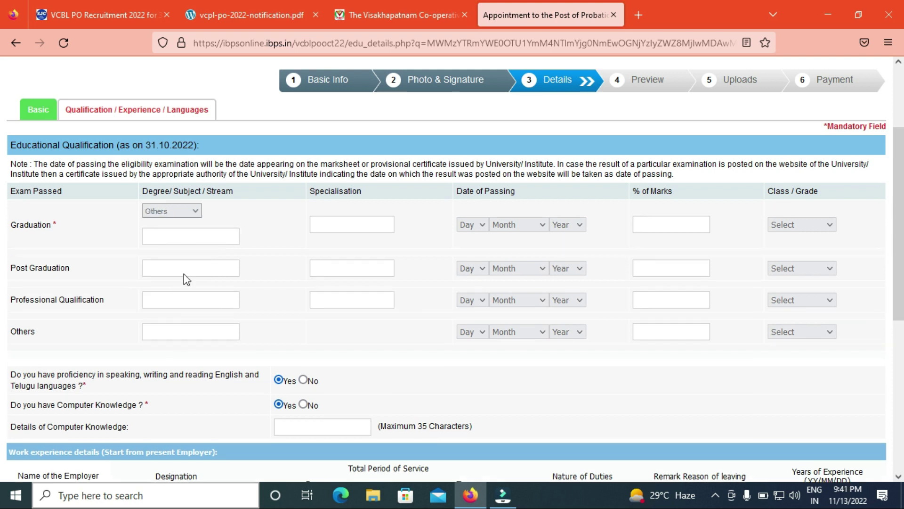
pyautogui.click(192, 212)
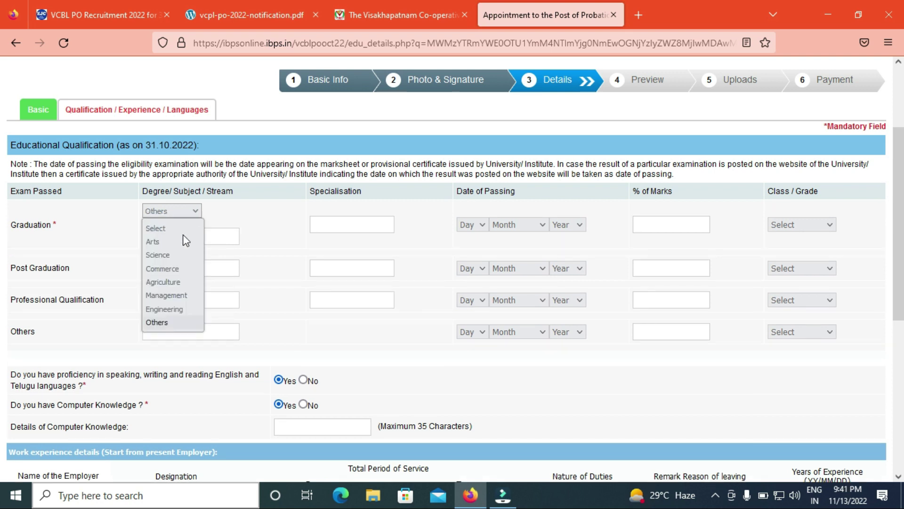
pyautogui.click(171, 269)
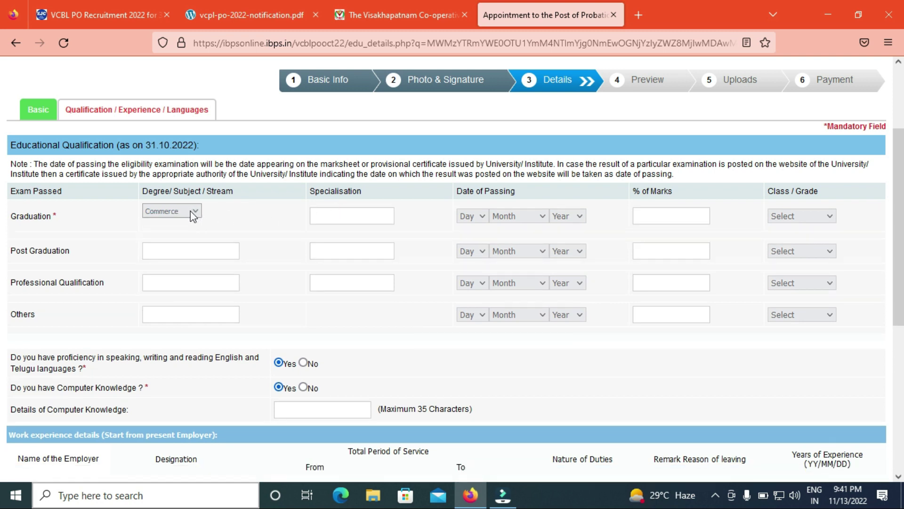
pyautogui.click(352, 218)
pyautogui.click(790, 221)
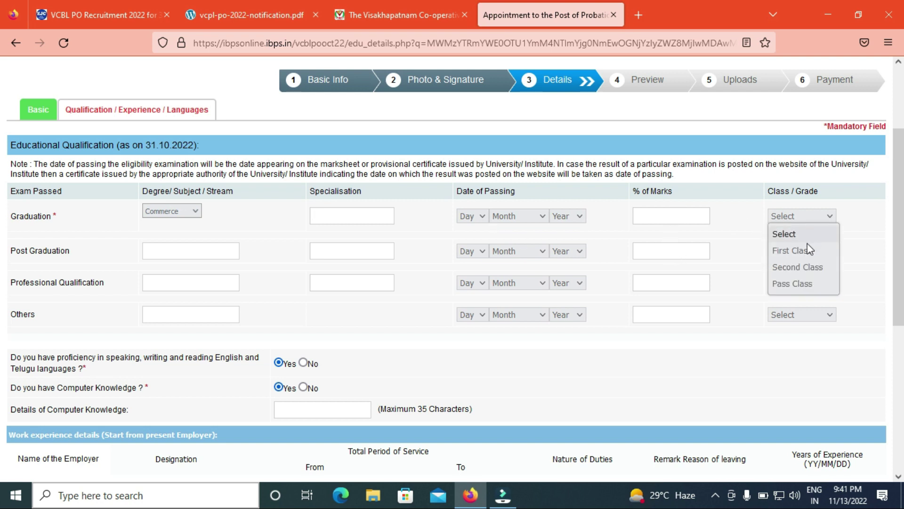
pyautogui.click(434, 218)
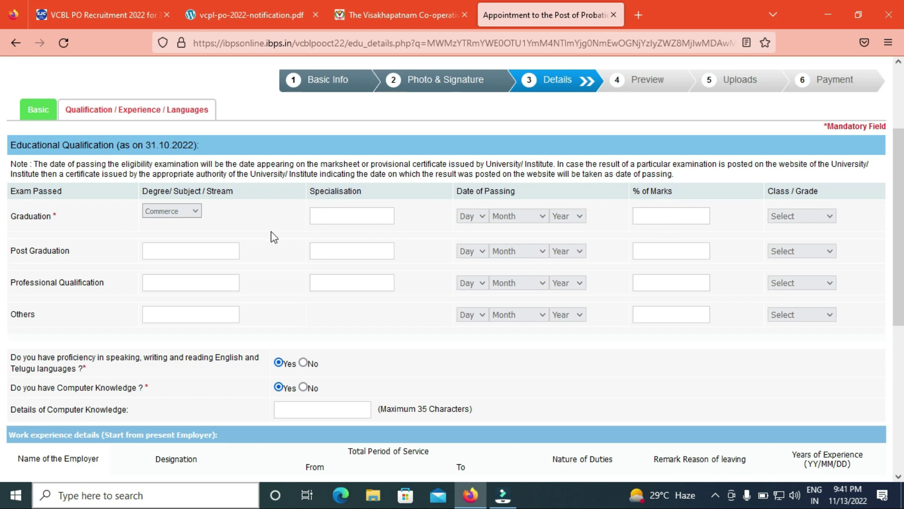
# Mark read, write, and speak for both English and Telugu under Languages Known.
pyautogui.scroll(-3, 417, 265)
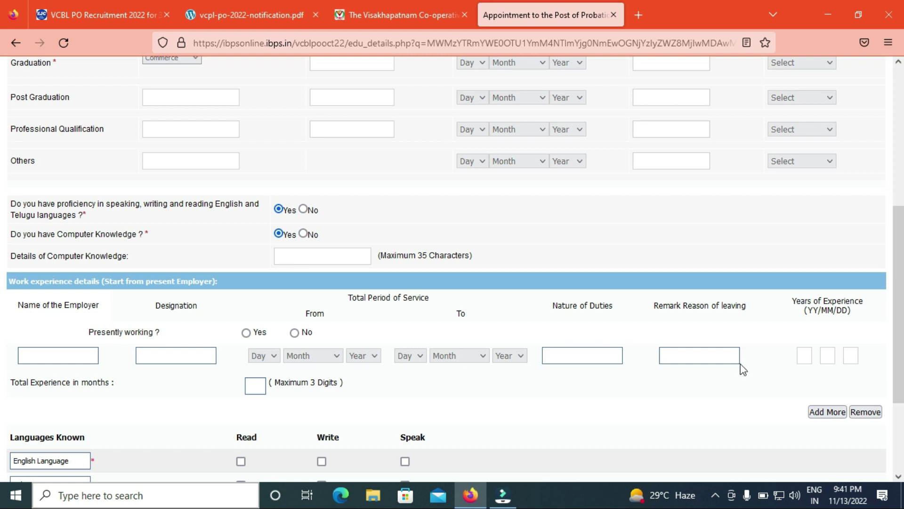
pyautogui.scroll(-3, 2, 256)
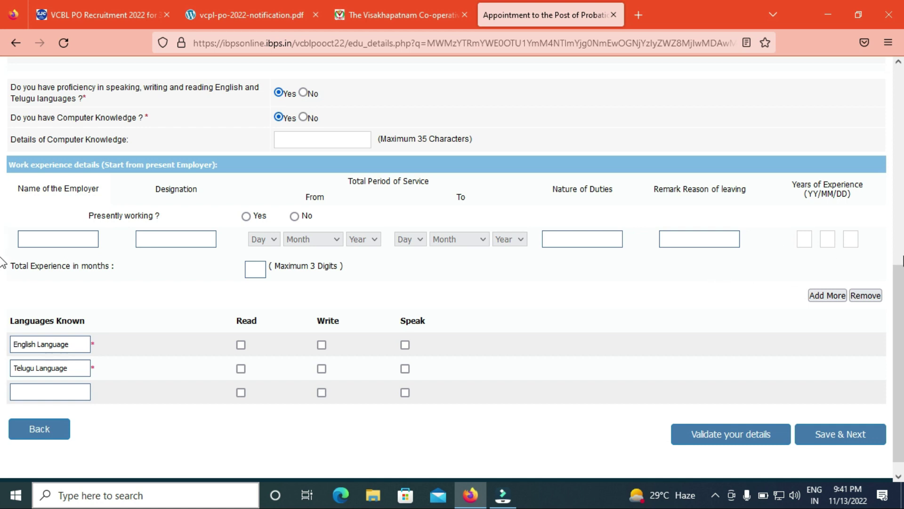
pyautogui.scroll(-1, 2, 307)
pyautogui.scroll(-1, 2, 309)
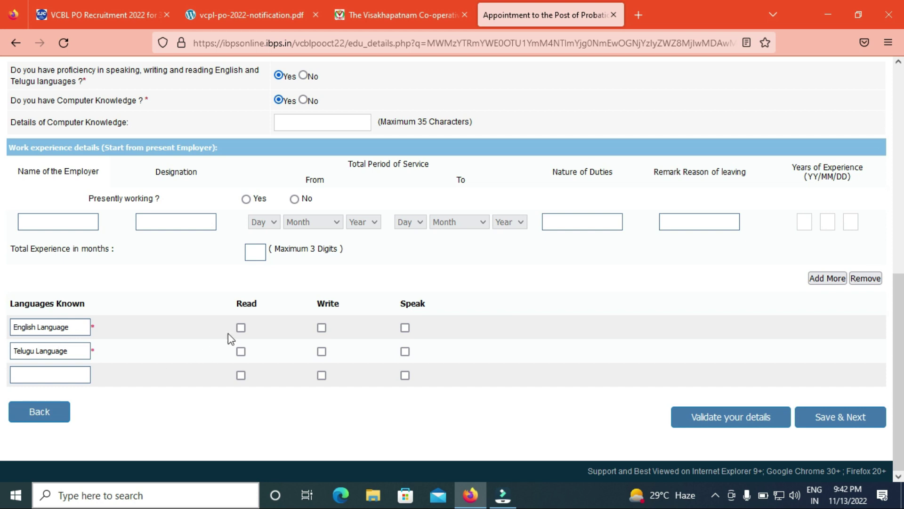
pyautogui.click(321, 327)
pyautogui.click(240, 328)
pyautogui.click(241, 351)
pyautogui.click(322, 352)
pyautogui.click(406, 352)
pyautogui.click(405, 327)
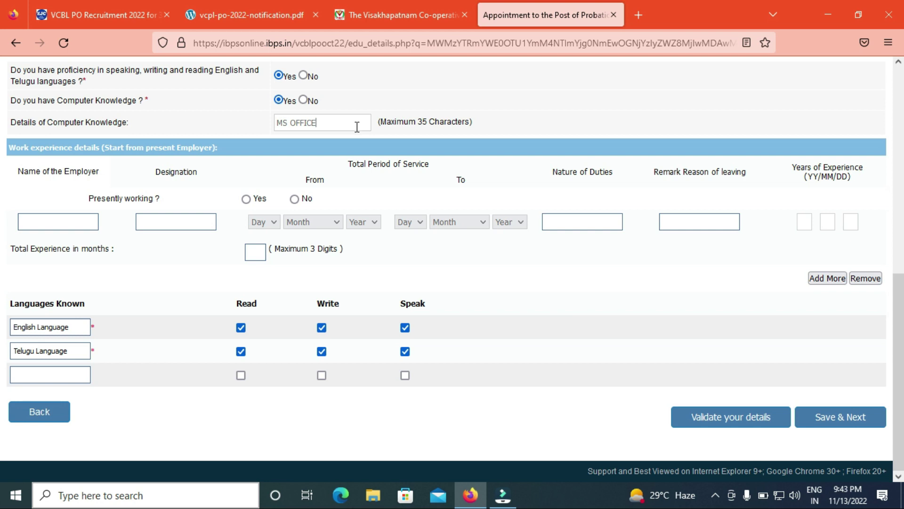
# Validate the qualification, experience, and language details, then save them to continue to the Preview stage.
pyautogui.click(712, 416)
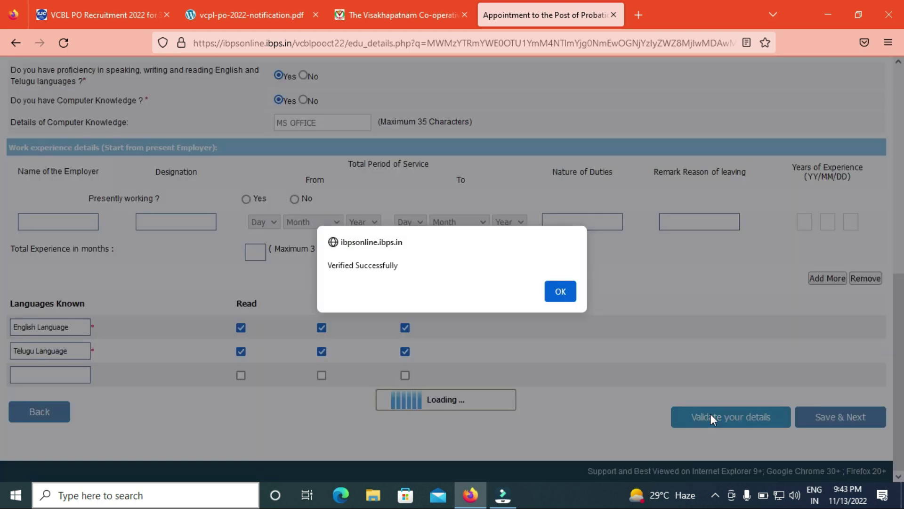
pyautogui.click(560, 291)
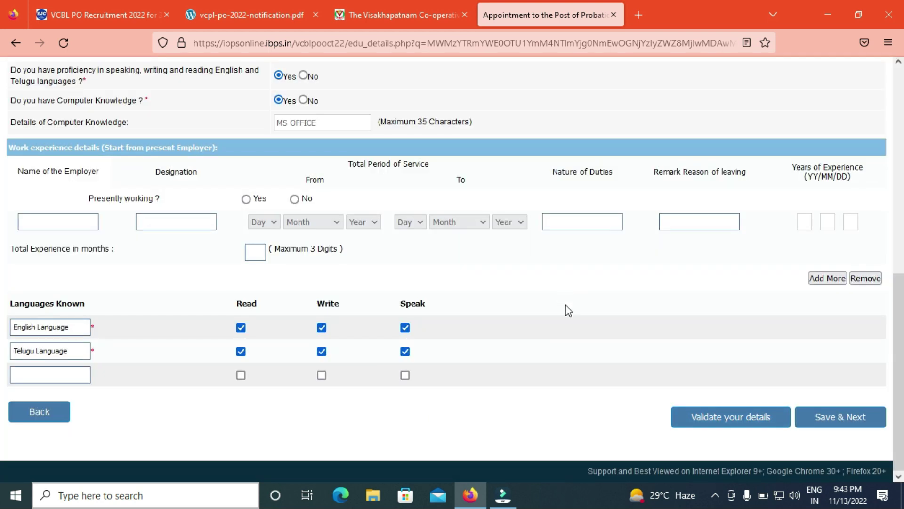
pyautogui.click(833, 422)
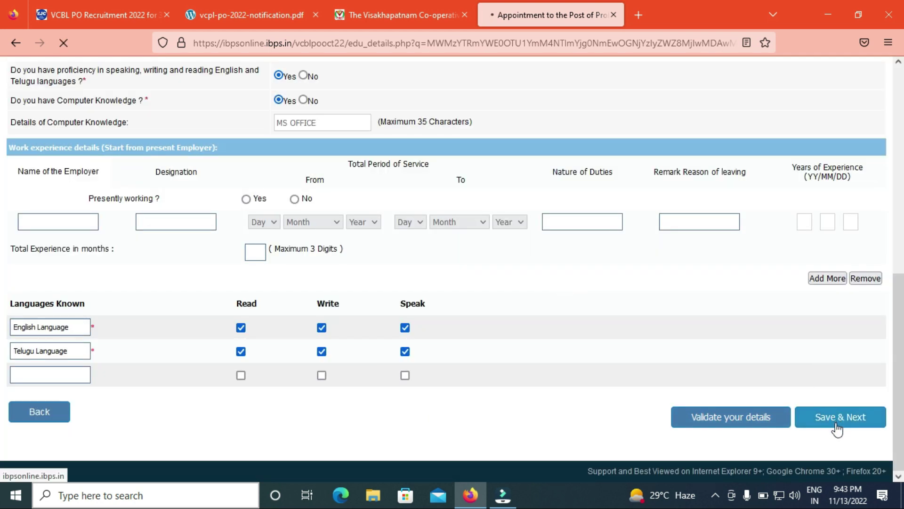
# Review the registration preview, agree to the declaration, and complete the registration through both confirmation prompts.
pyautogui.scroll(-6, 3, 212)
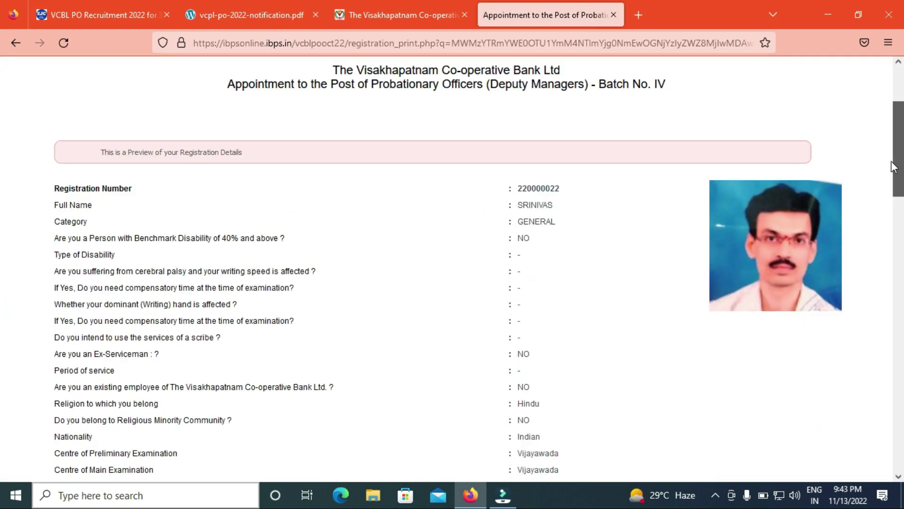
pyautogui.scroll(-10, 3, 212)
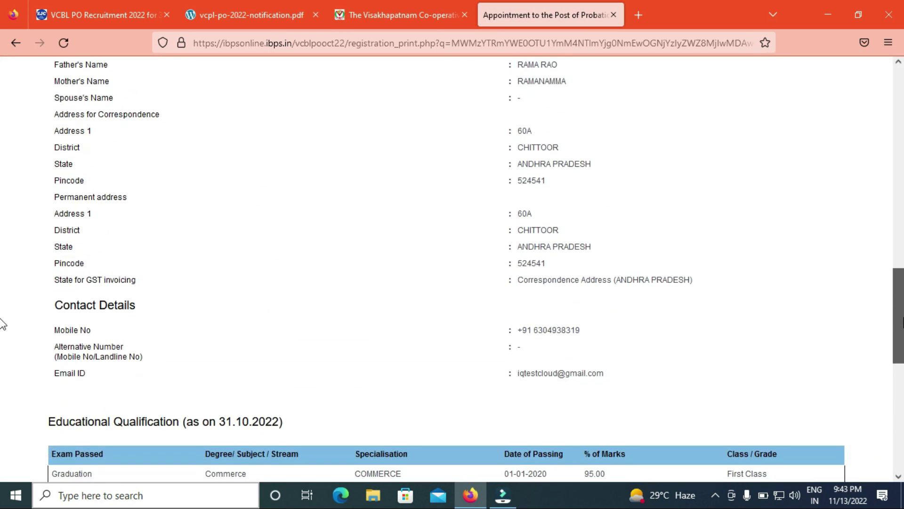
pyautogui.scroll(-4, 2, 339)
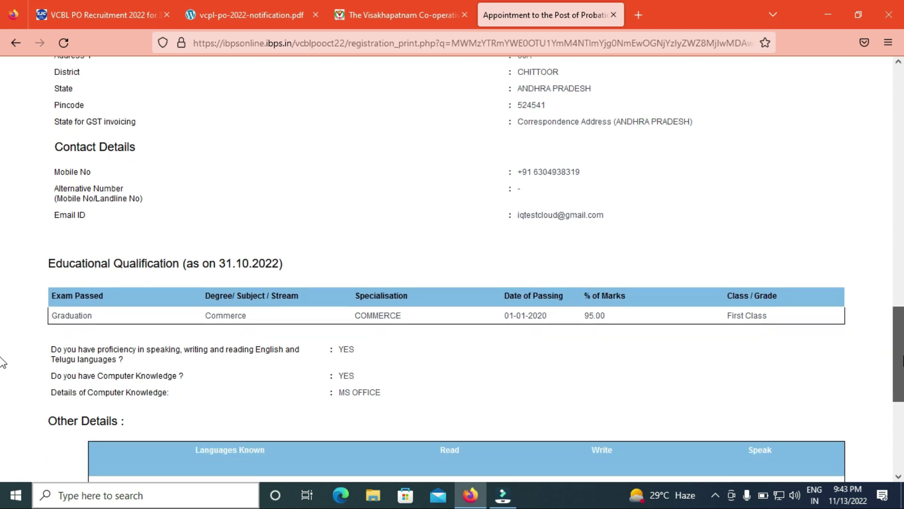
pyautogui.scroll(-4, 3, 391)
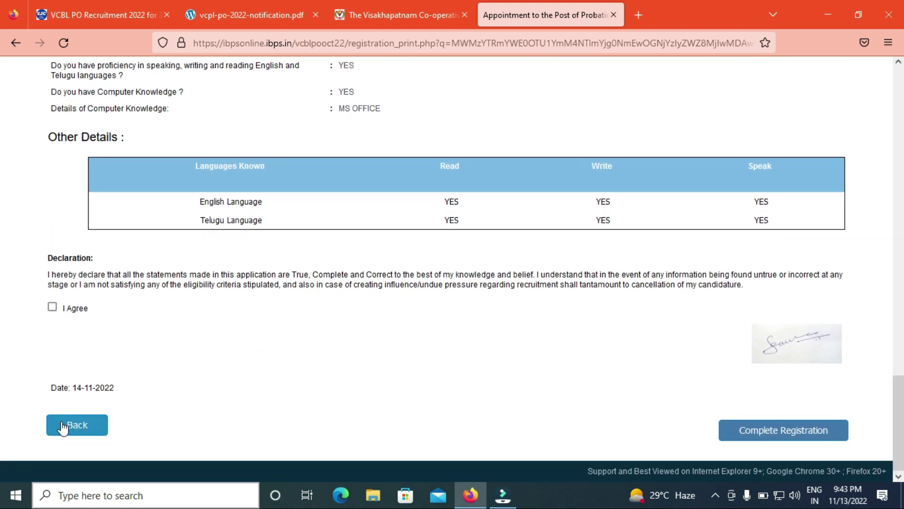
pyautogui.click(52, 309)
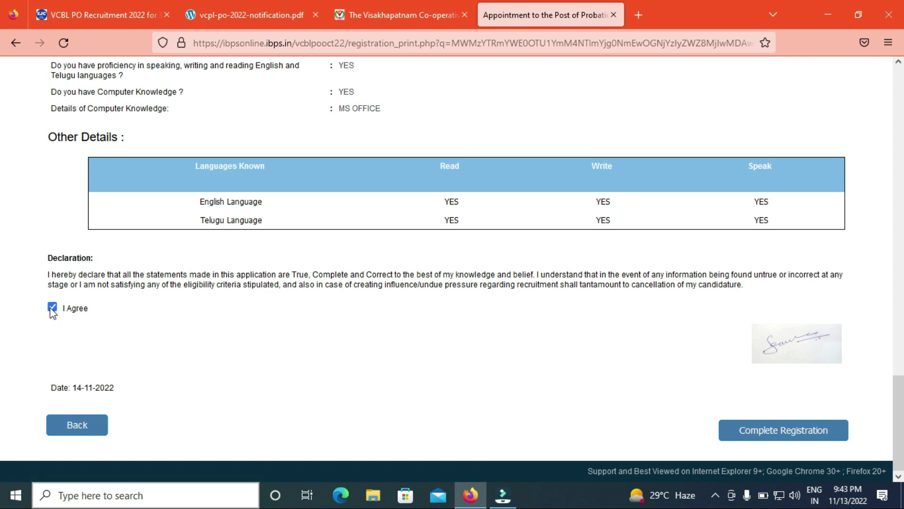
pyautogui.click(765, 436)
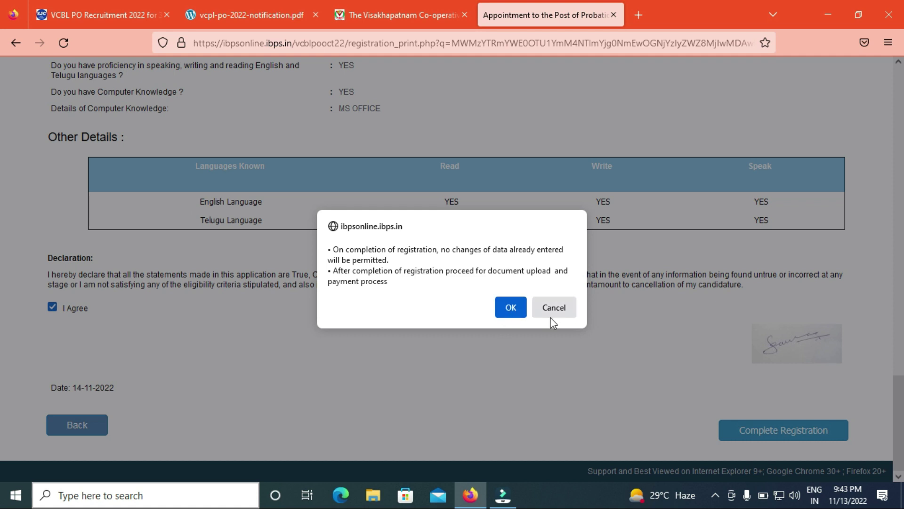
pyautogui.click(511, 309)
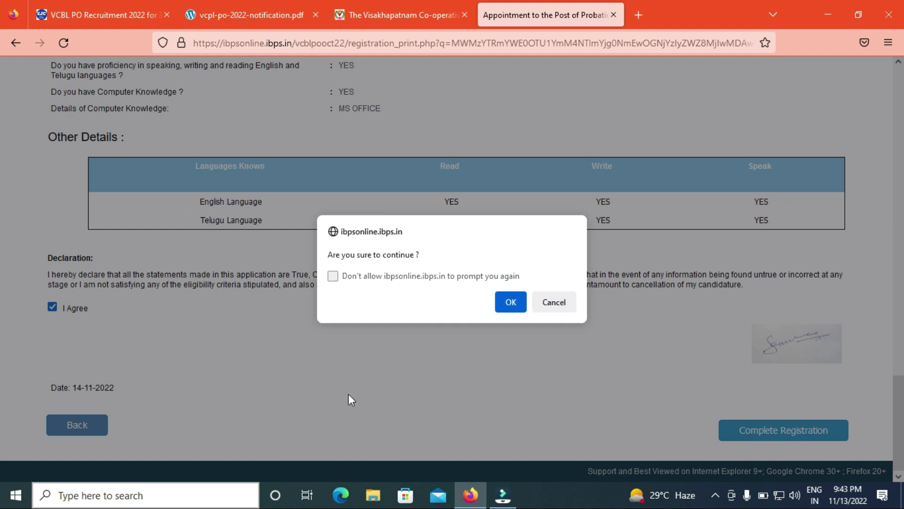
pyautogui.click(510, 301)
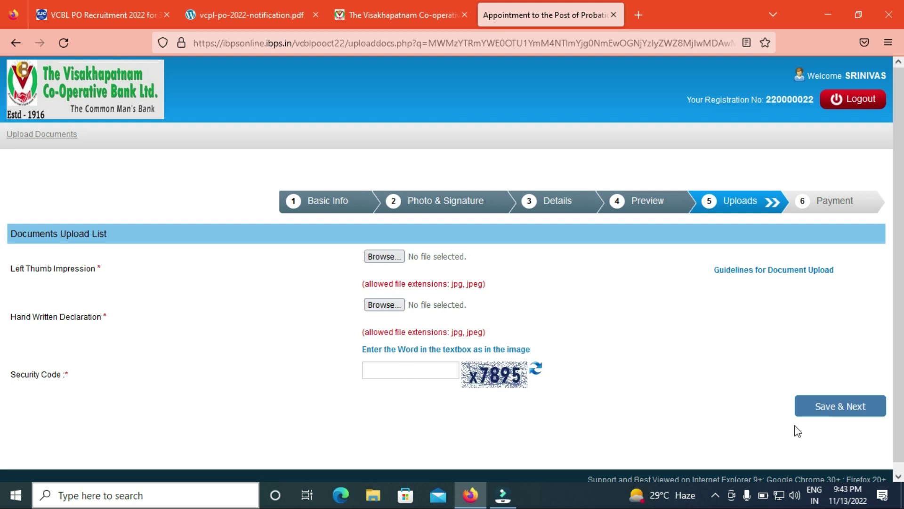
# Check the left thumb impression and handwritten declaration requirements in the VCBL PO Recruitment article.
pyautogui.click(255, 8)
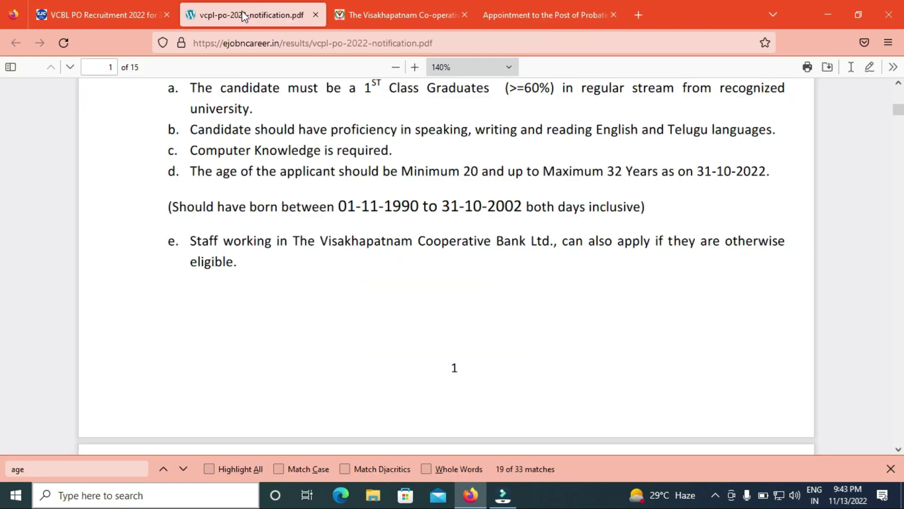
pyautogui.click(358, 19)
pyautogui.click(95, 7)
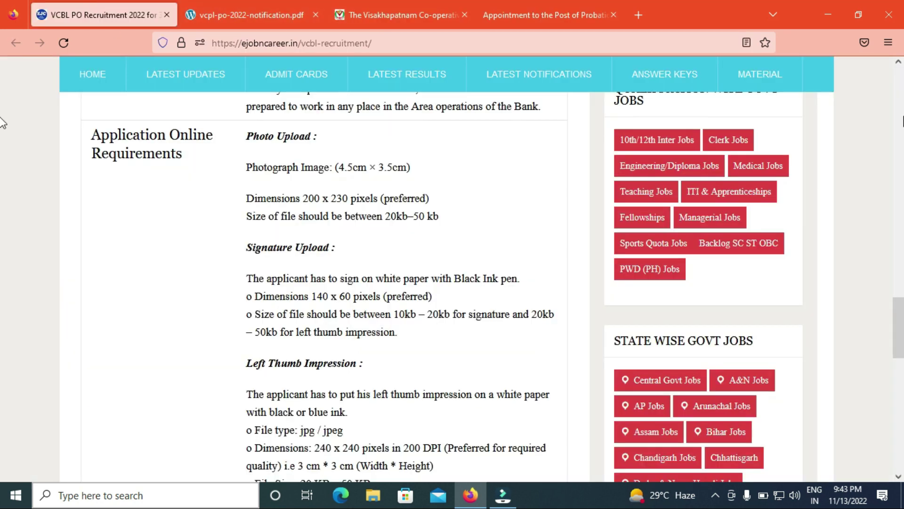
pyautogui.scroll(-3, 901, 315)
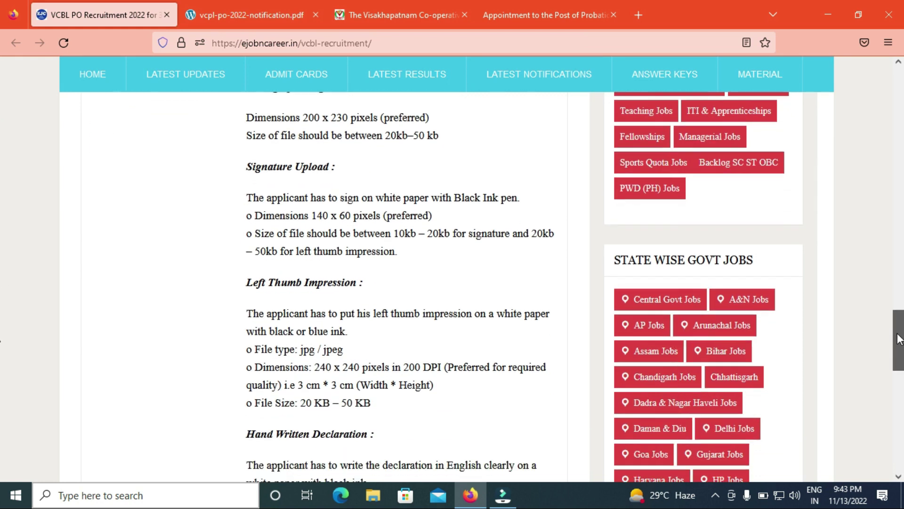
pyautogui.moveTo(901, 343); pyautogui.dragTo(902, 350)
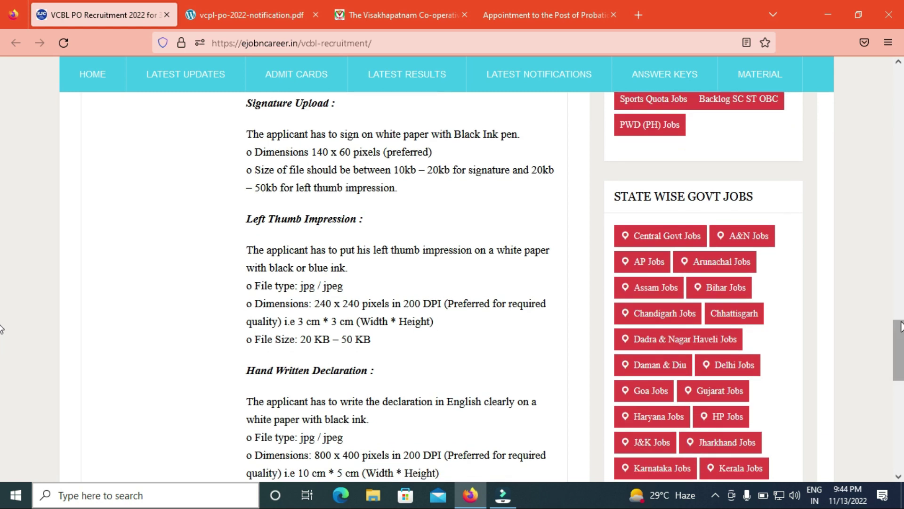
pyautogui.moveTo(901, 339); pyautogui.dragTo(901, 367)
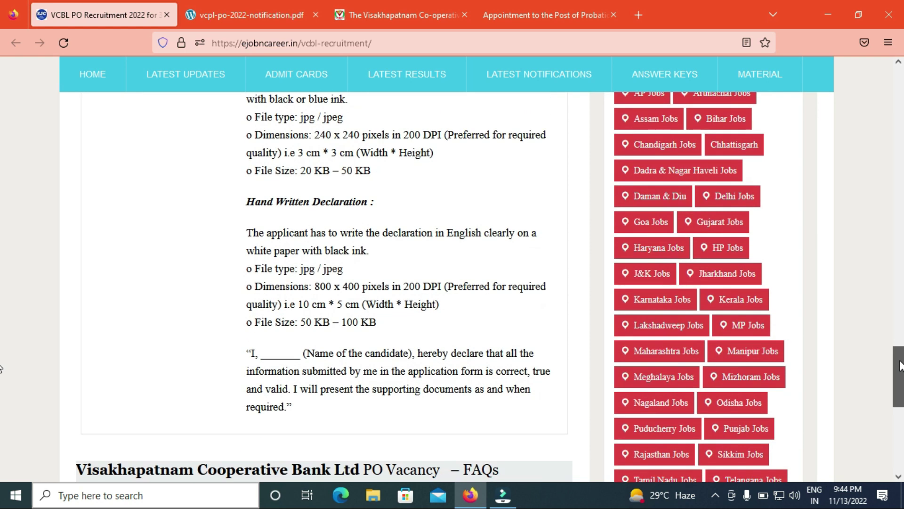
pyautogui.moveTo(900, 366); pyautogui.dragTo(901, 373)
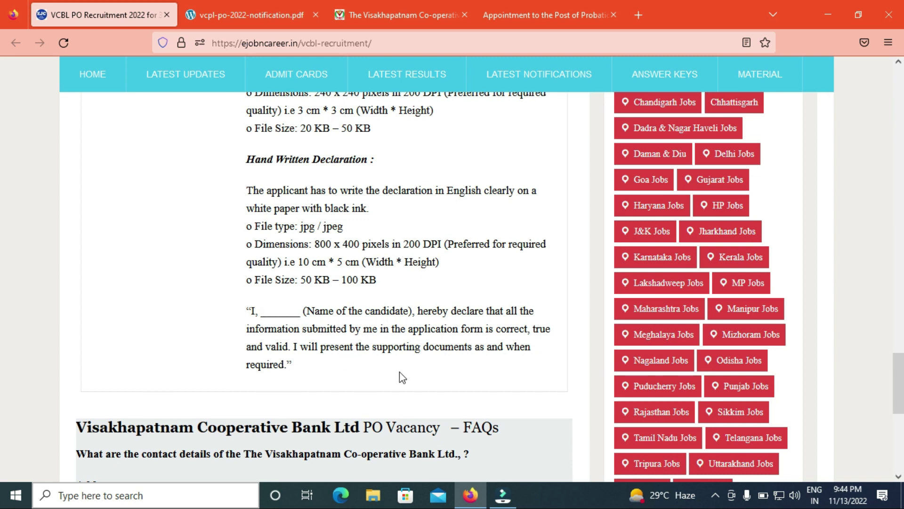
# Return to the application form and submit the application fee on the Payment stage.
pyautogui.click(530, 10)
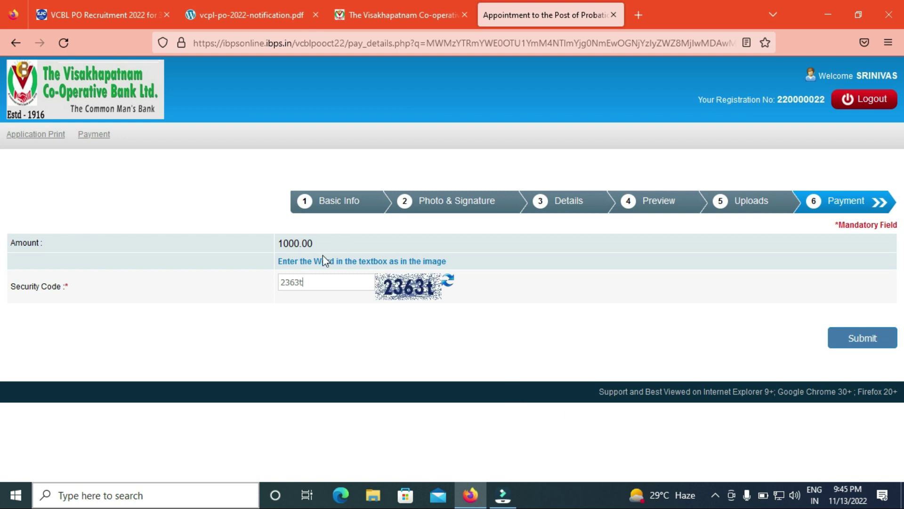
pyautogui.click(854, 337)
pyautogui.click(504, 290)
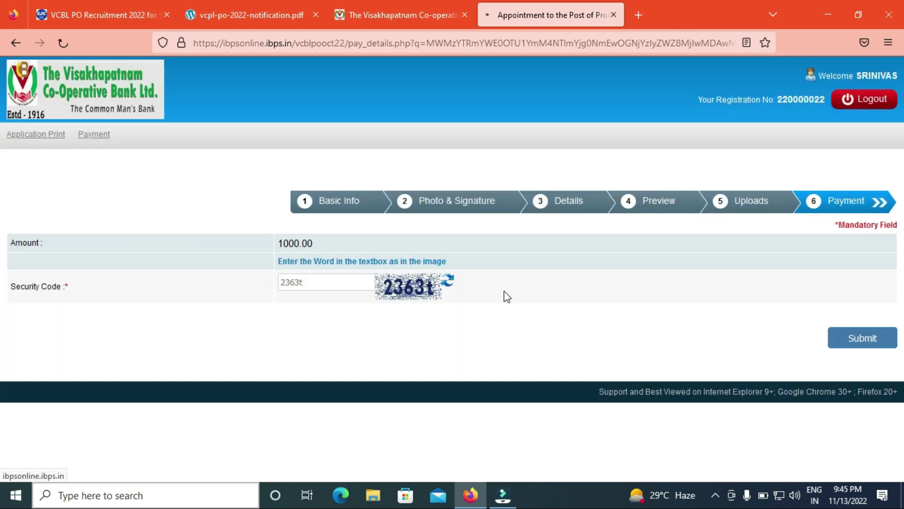